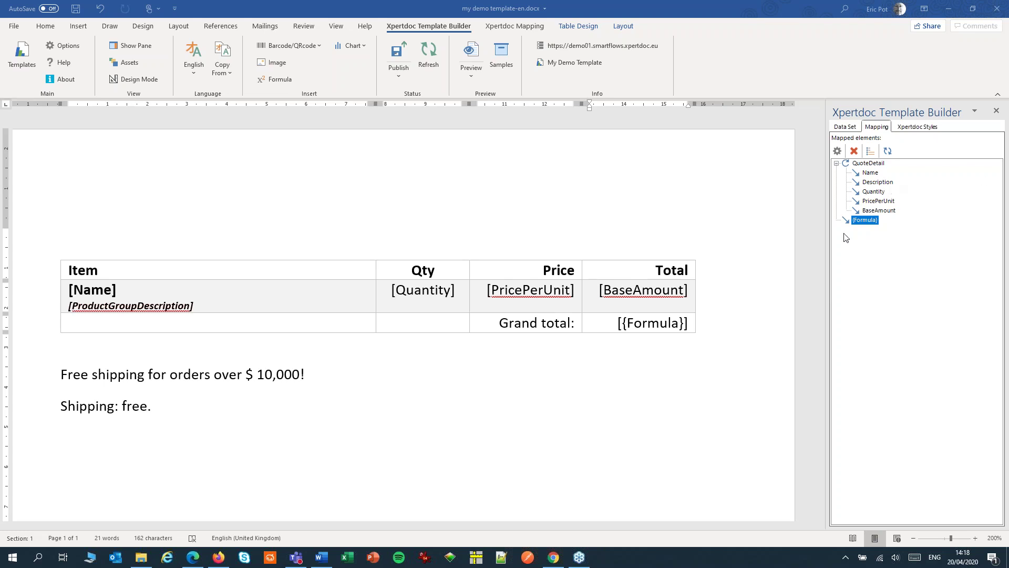
Copy the {Formula} sum expression and select the quote element in the demo data set.
click(837, 150)
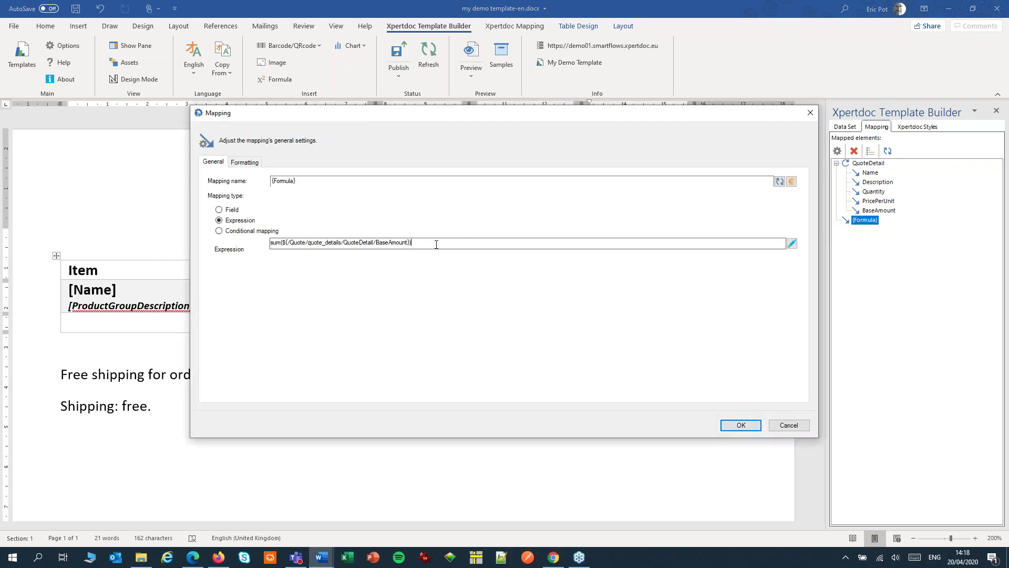
drag(437, 243, 250, 245)
key(ctrl+c)
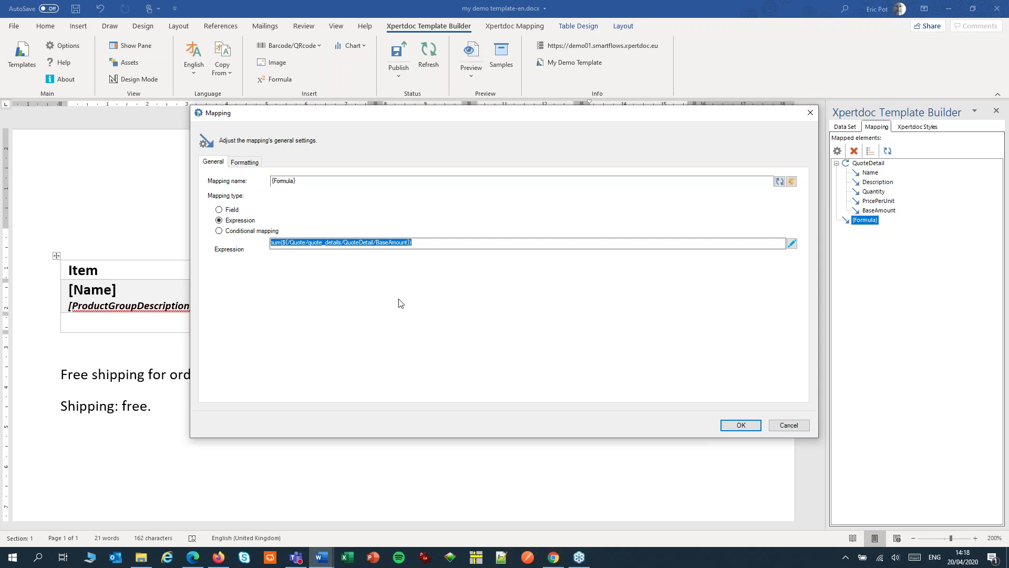
click(782, 428)
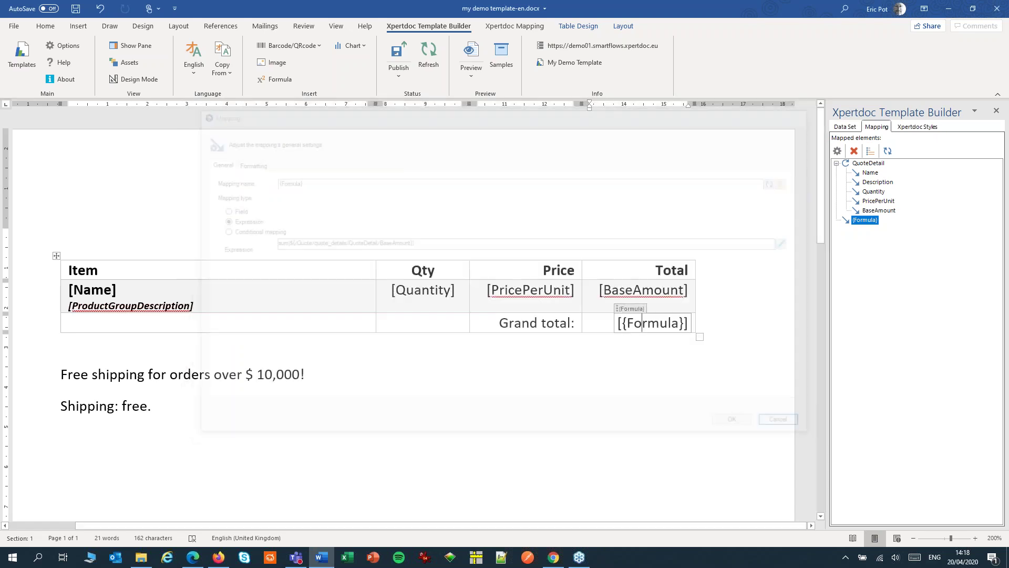
click(847, 128)
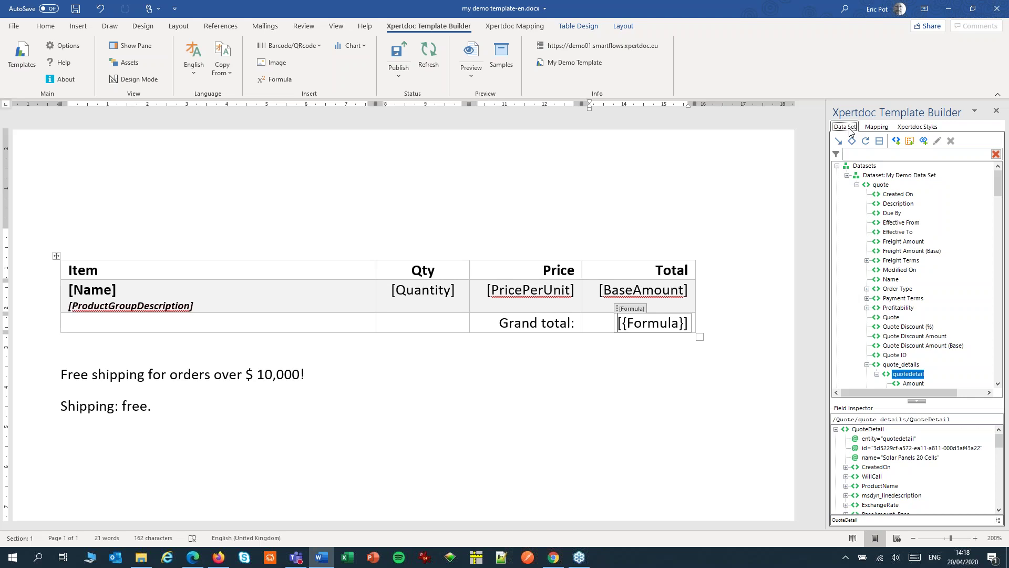
click(886, 185)
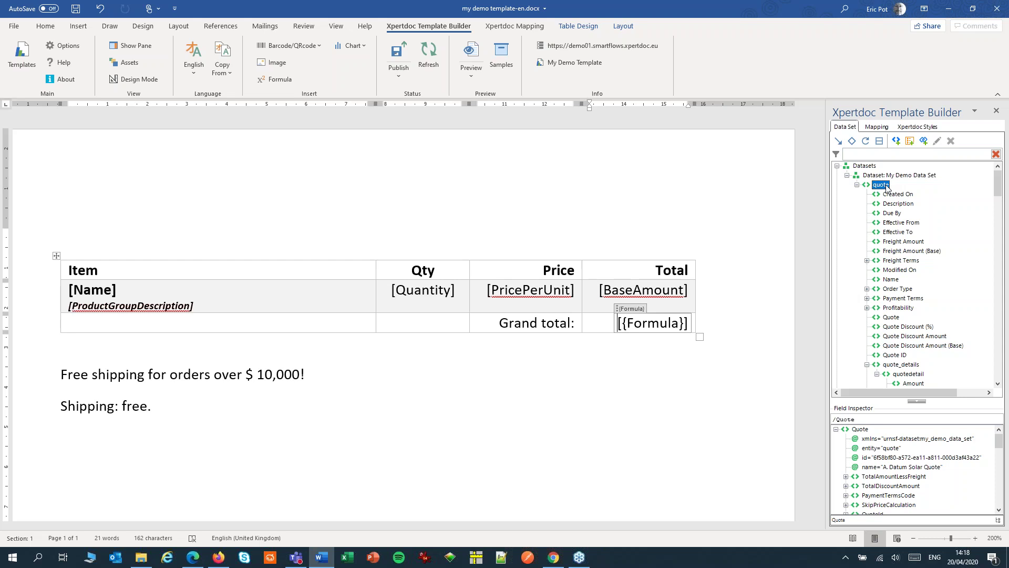
Add a Number pseudo-field 'Grand Total' under quote using the pasted BaseAmount sum expression.
click(897, 141)
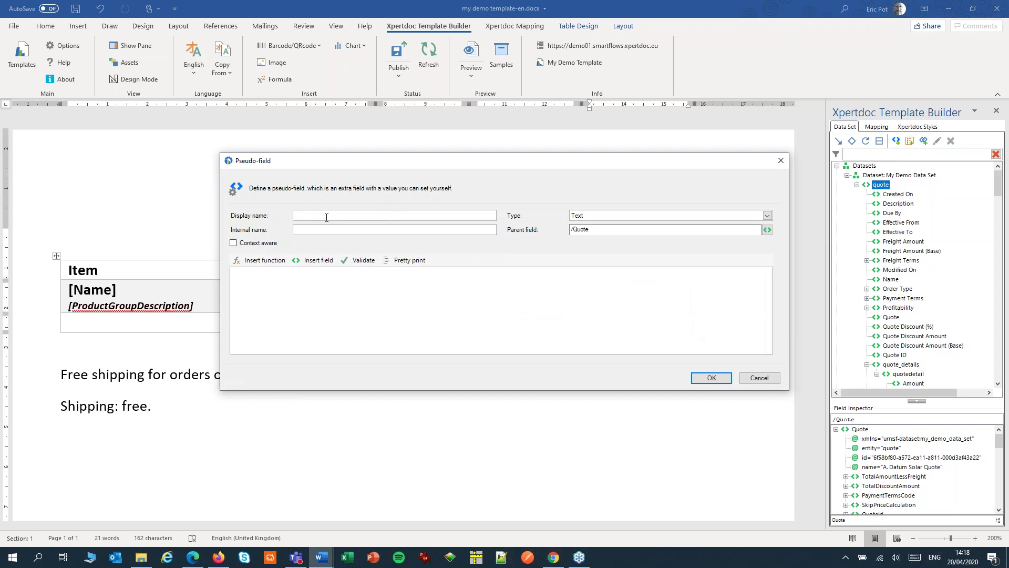
text(Grand Total)
click(623, 217)
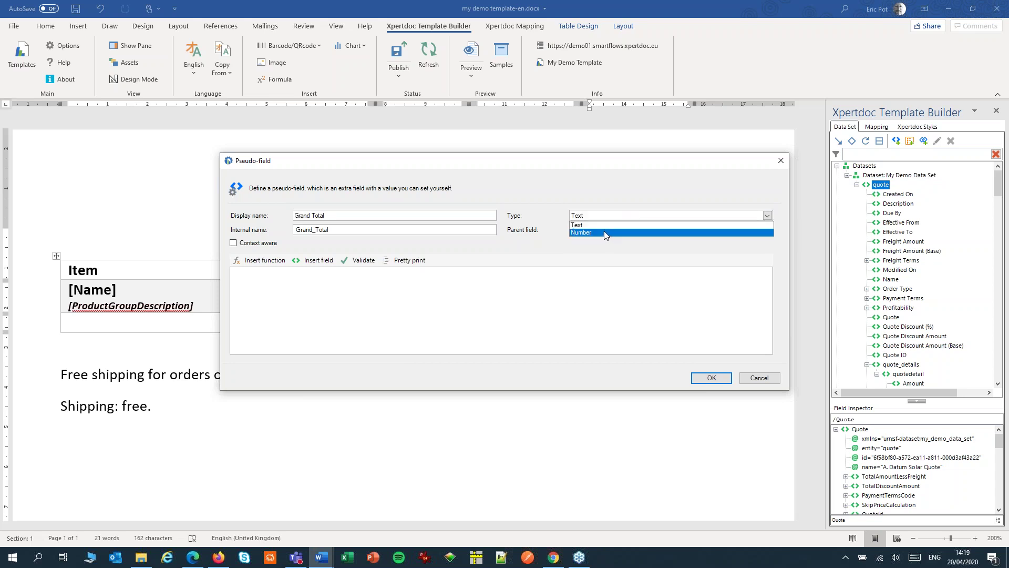
click(604, 233)
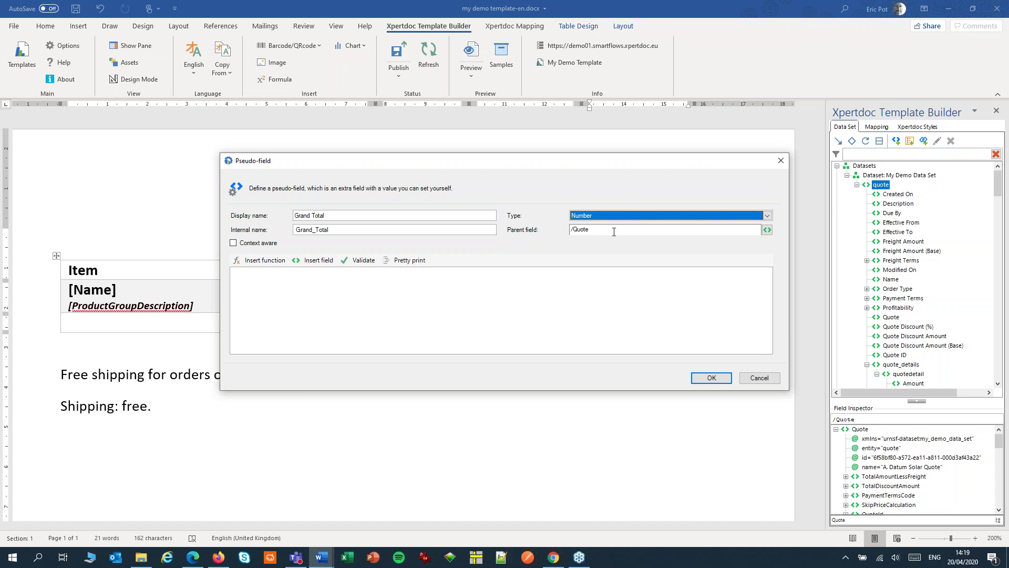
click(375, 304)
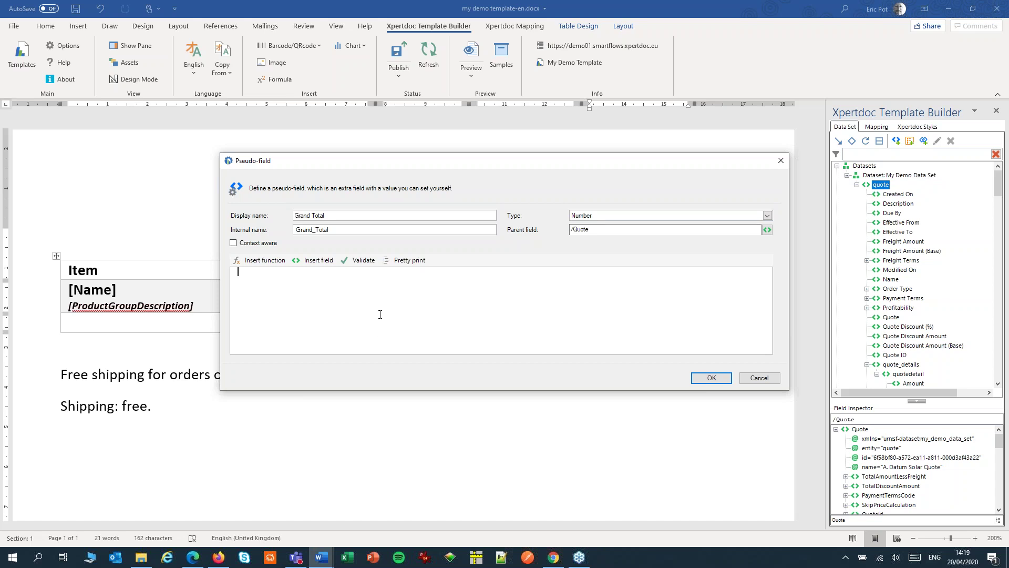
key(ctrl+v)
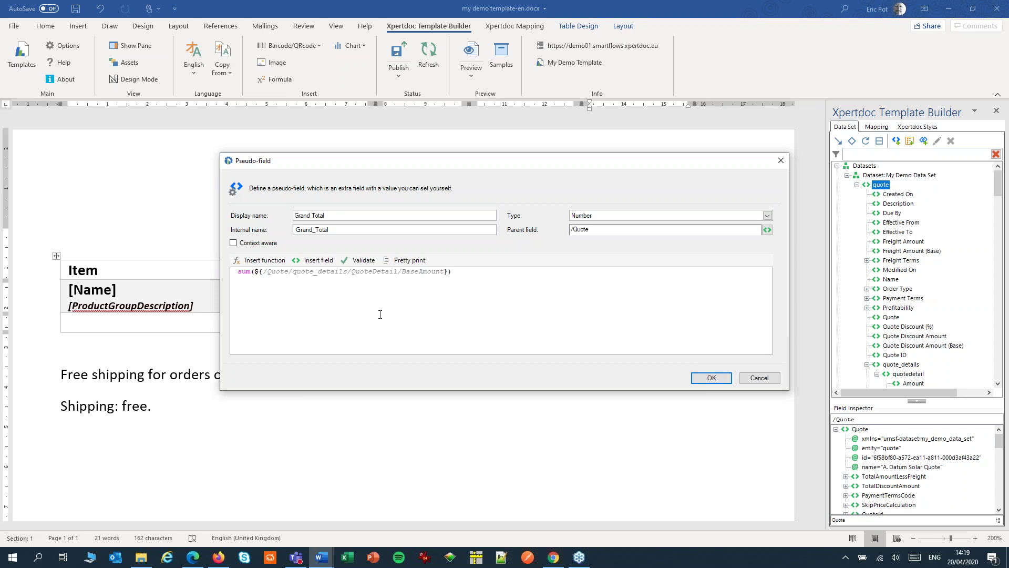
click(710, 378)
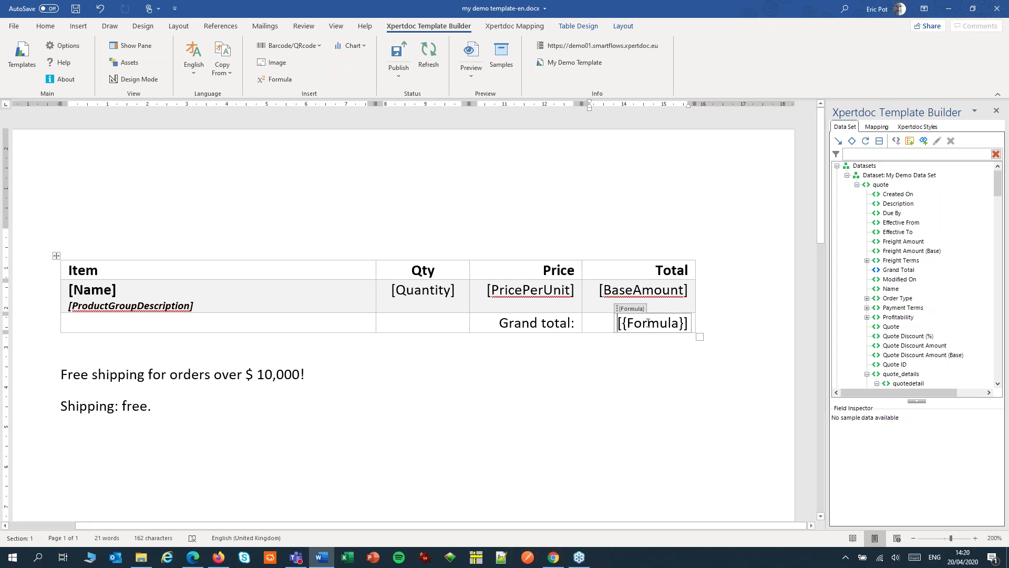
Replace the {Formula} field in the Grand total cell with the Grand_Total field.
click(639, 310)
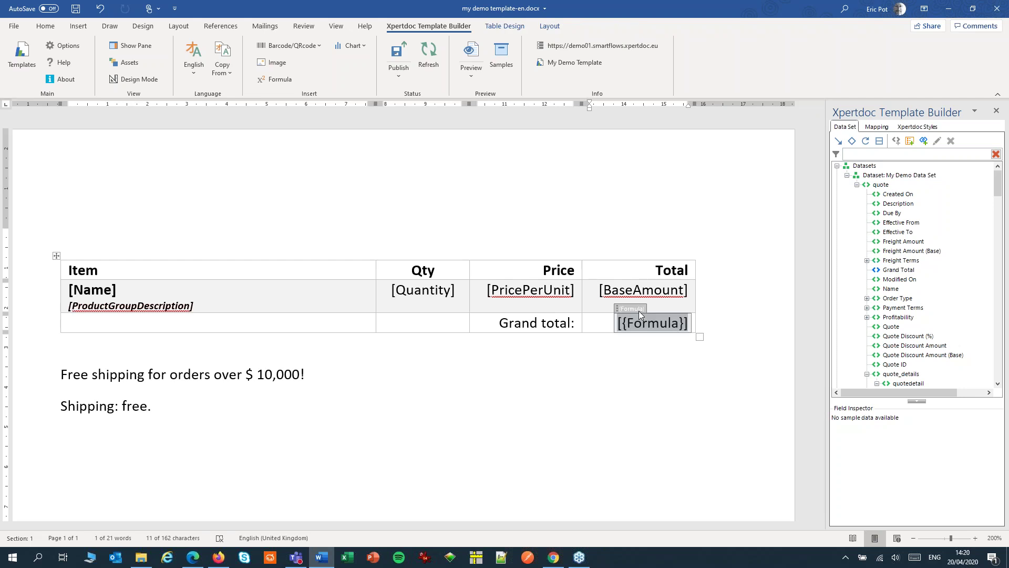
key(Delete)
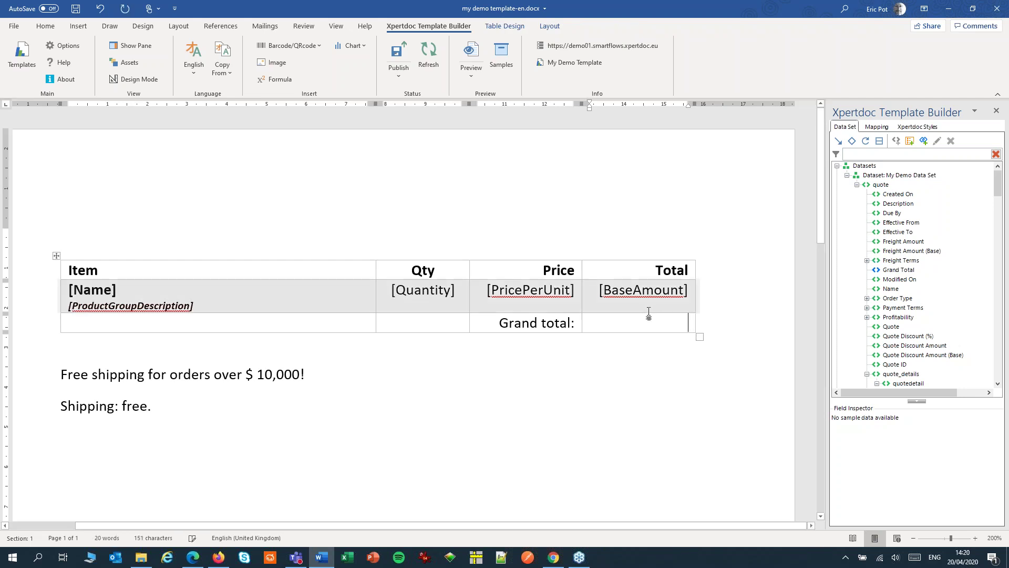
click(893, 271)
double_click(894, 271)
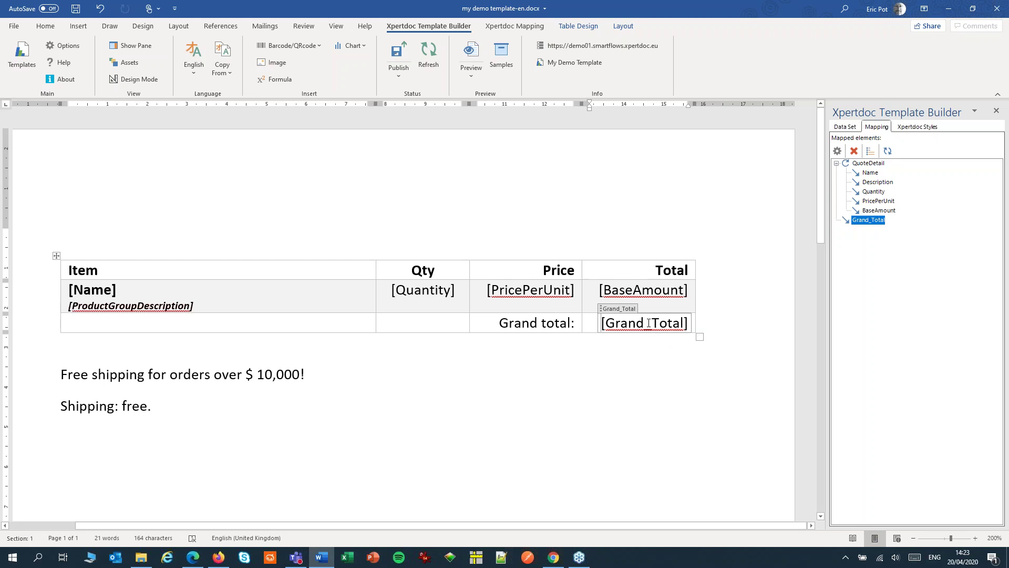
Apply the Currency Style Xpertdoc style to the Grand_Total field.
right_click(649, 323)
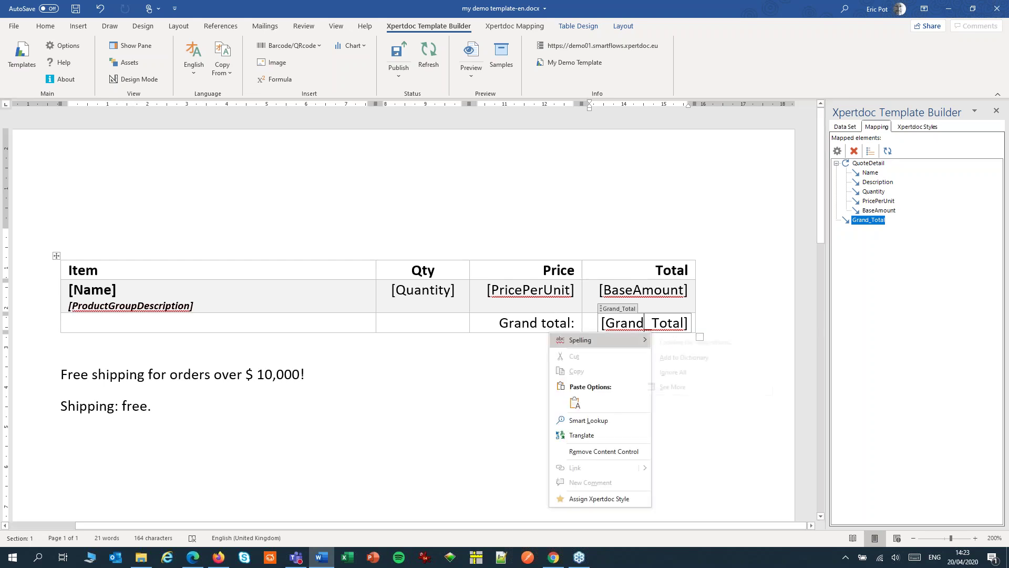
click(601, 498)
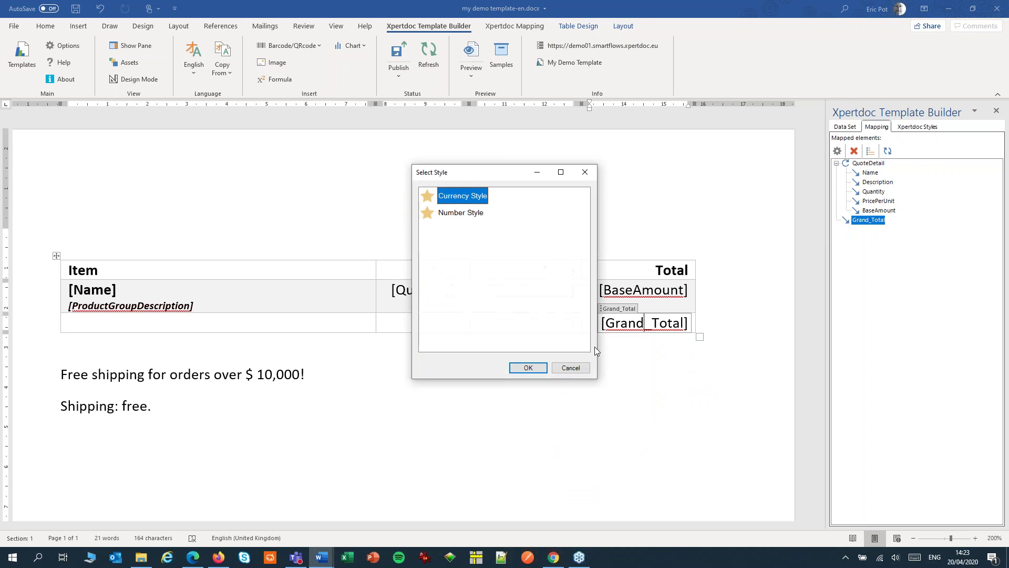
click(521, 367)
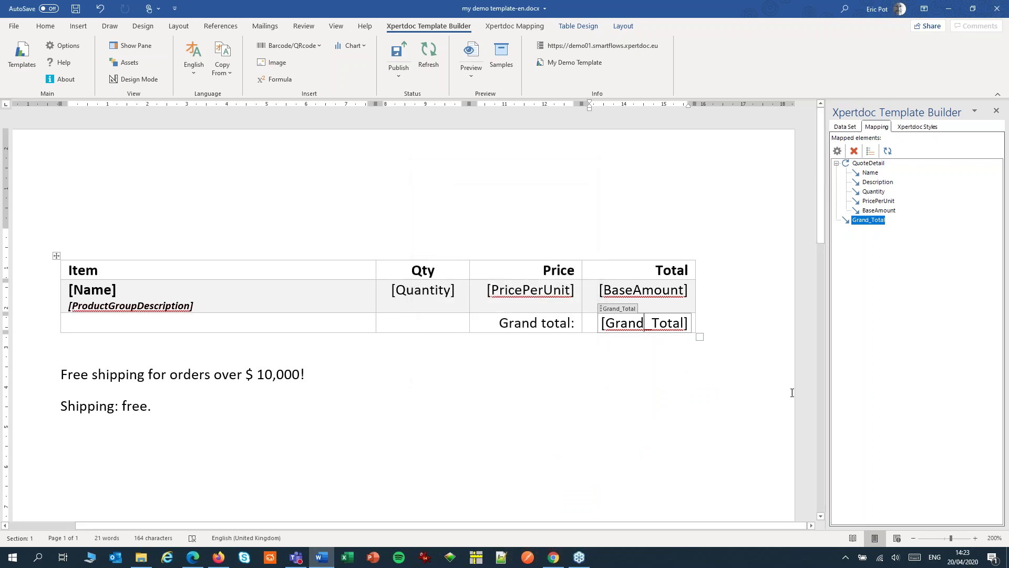
click(869, 424)
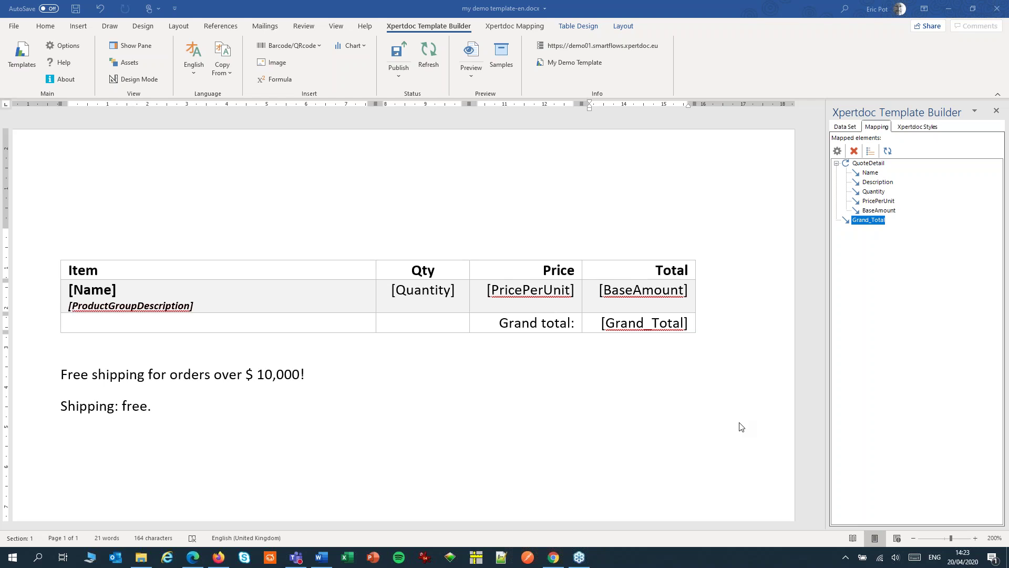
Show the free-shipping offer line only when Grand_Total, as a Number, is Less than 10000.
click(28, 377)
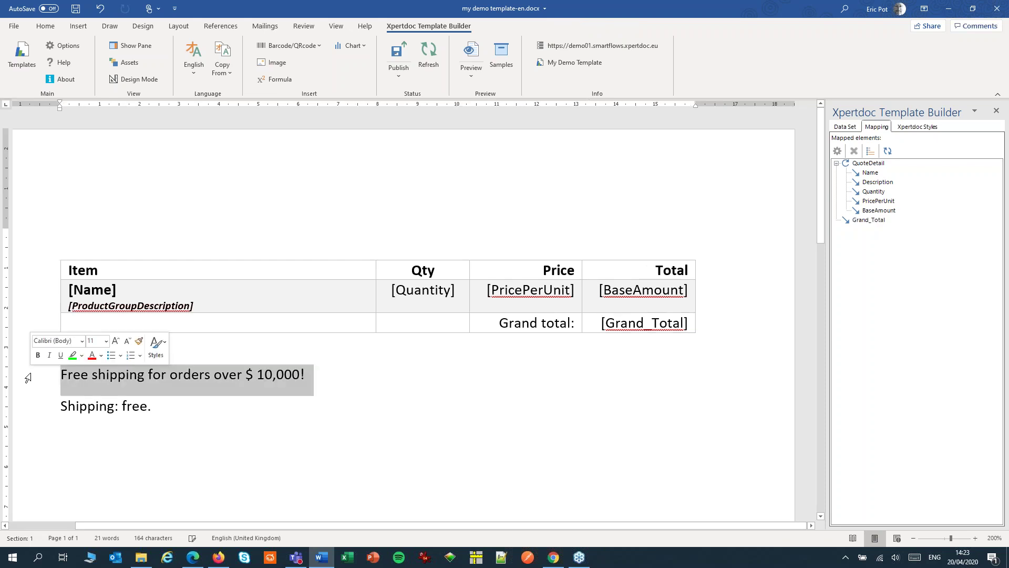
click(845, 126)
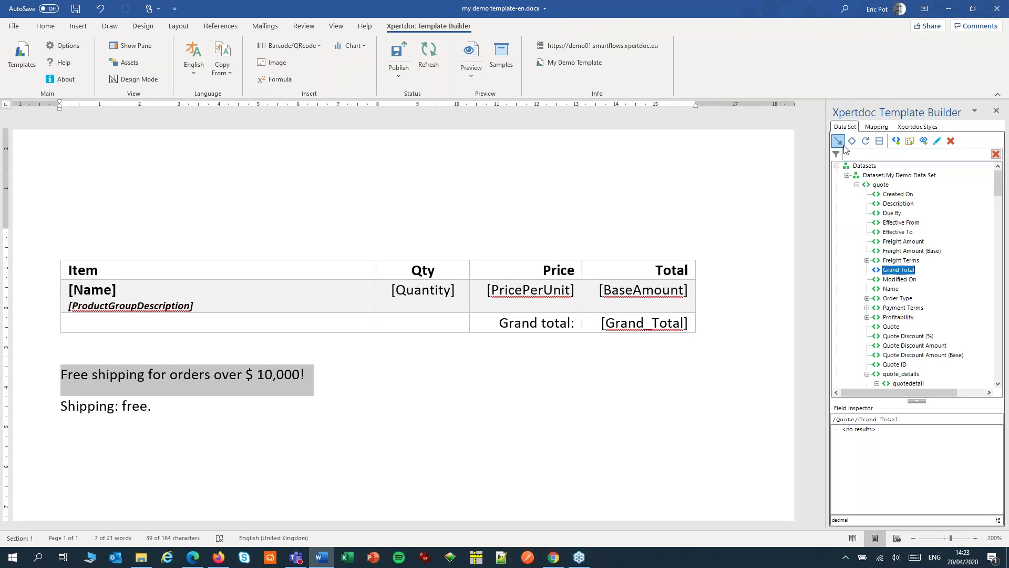
click(852, 141)
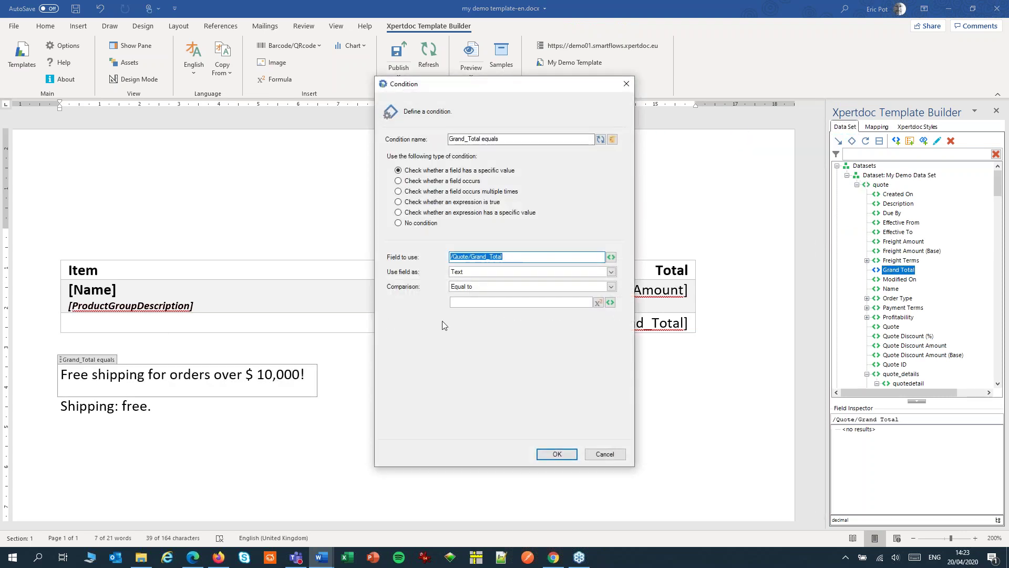
click(477, 272)
click(477, 296)
click(477, 287)
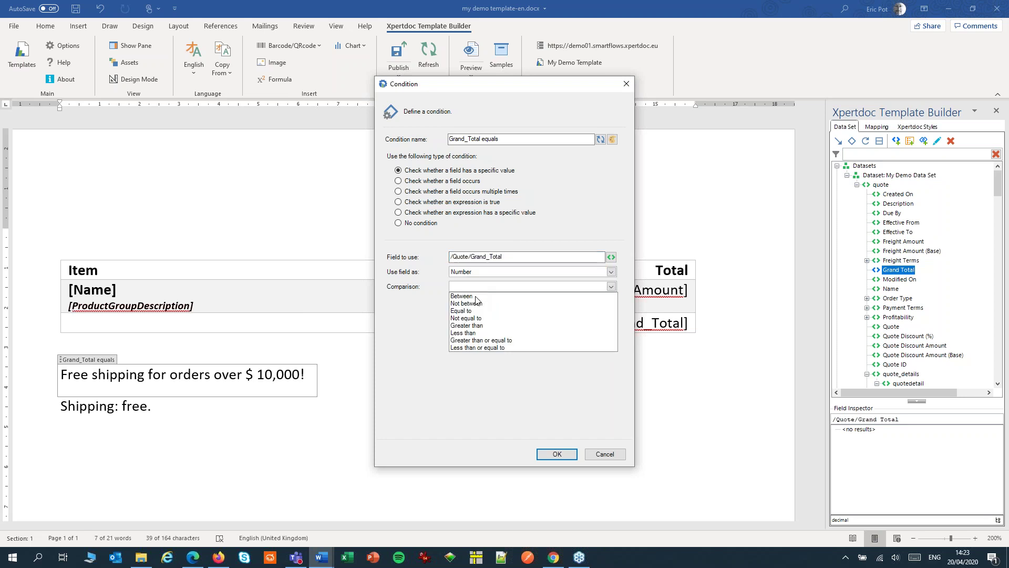
click(481, 332)
key(Tab)
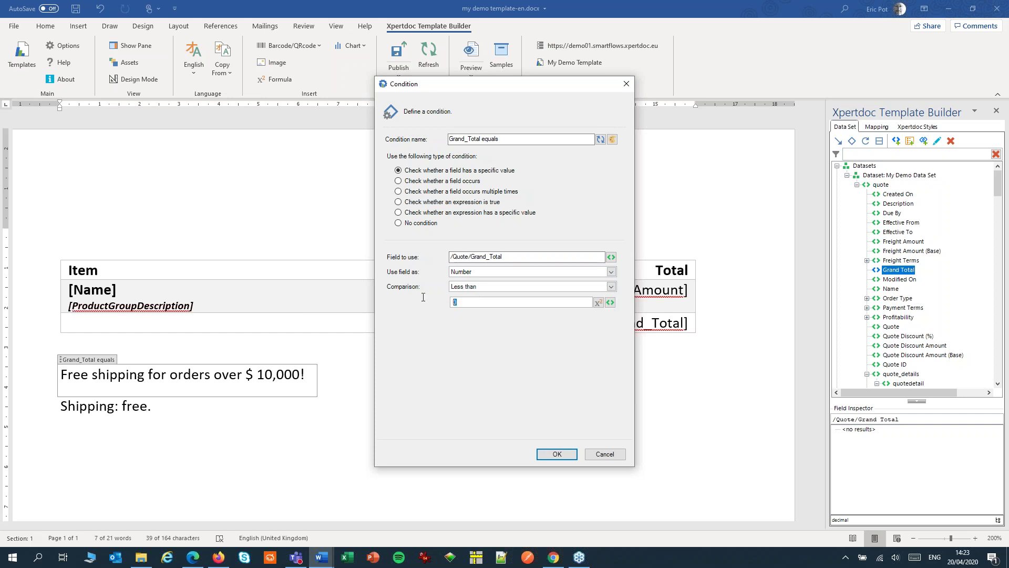
text(10000)
click(555, 454)
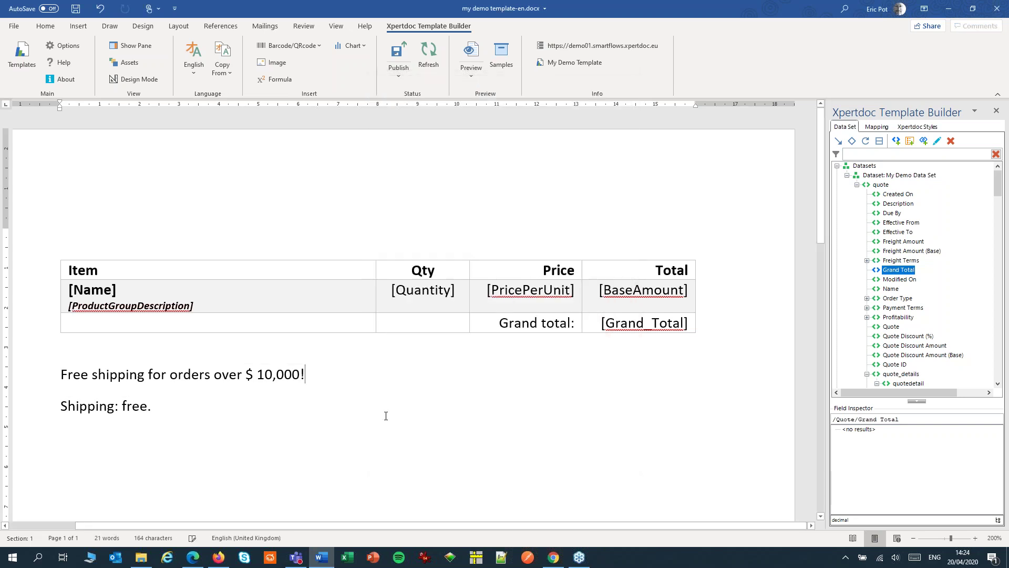
Show 'Shipping: free.' only when Grand_Total, as a Number, is Greater than or equal to 10000.
click(20, 406)
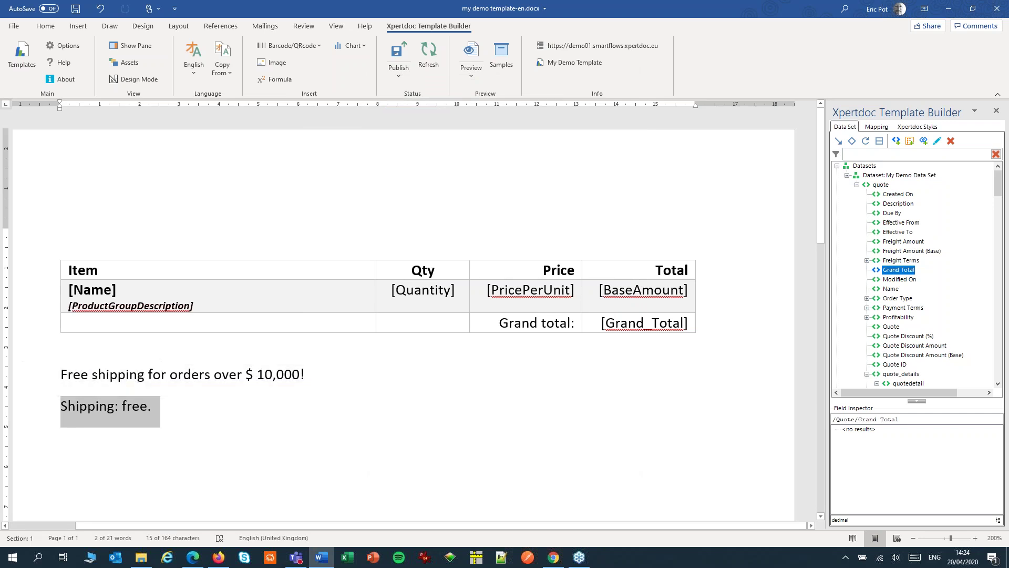
click(852, 141)
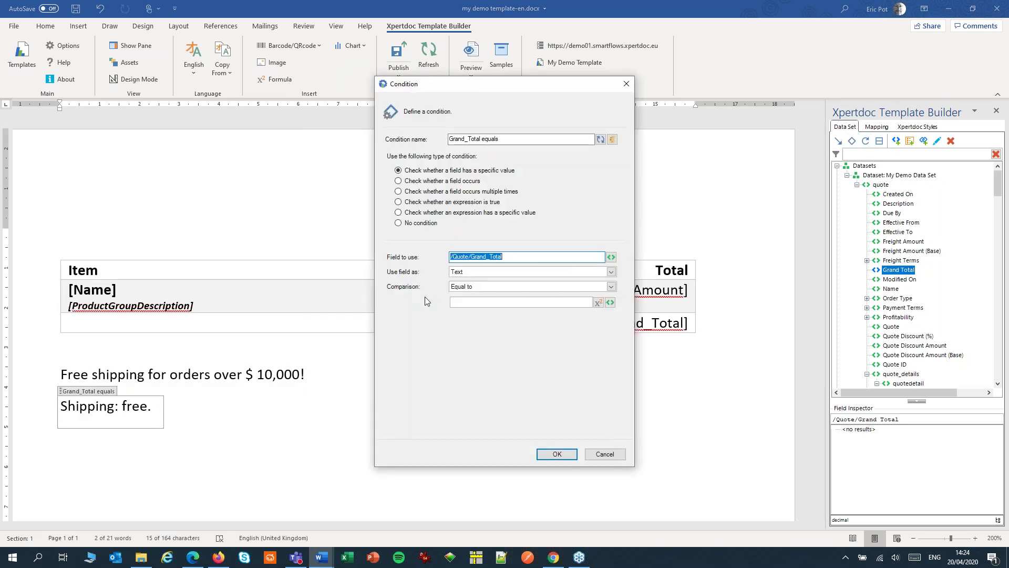
click(473, 271)
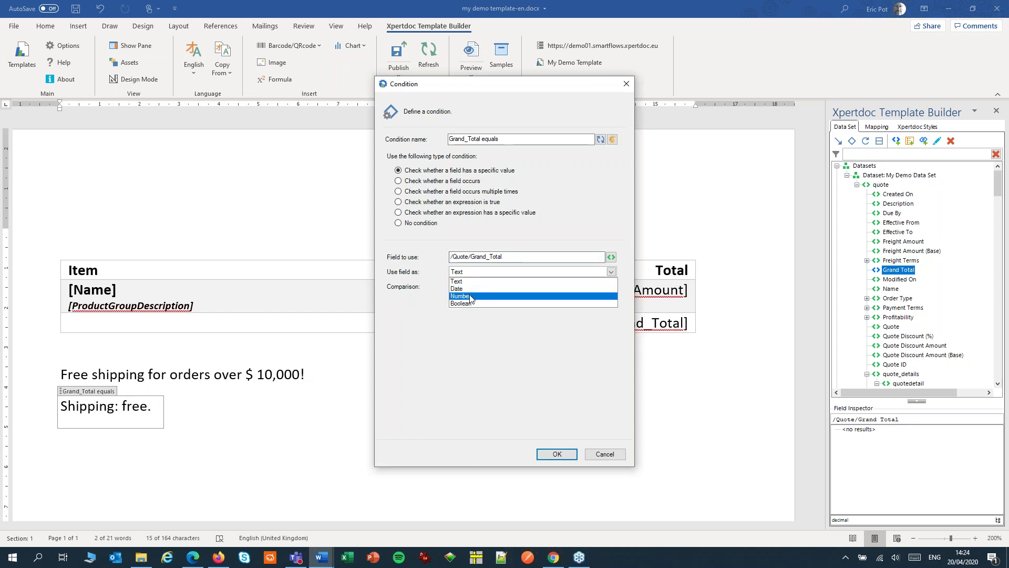
click(461, 296)
click(478, 287)
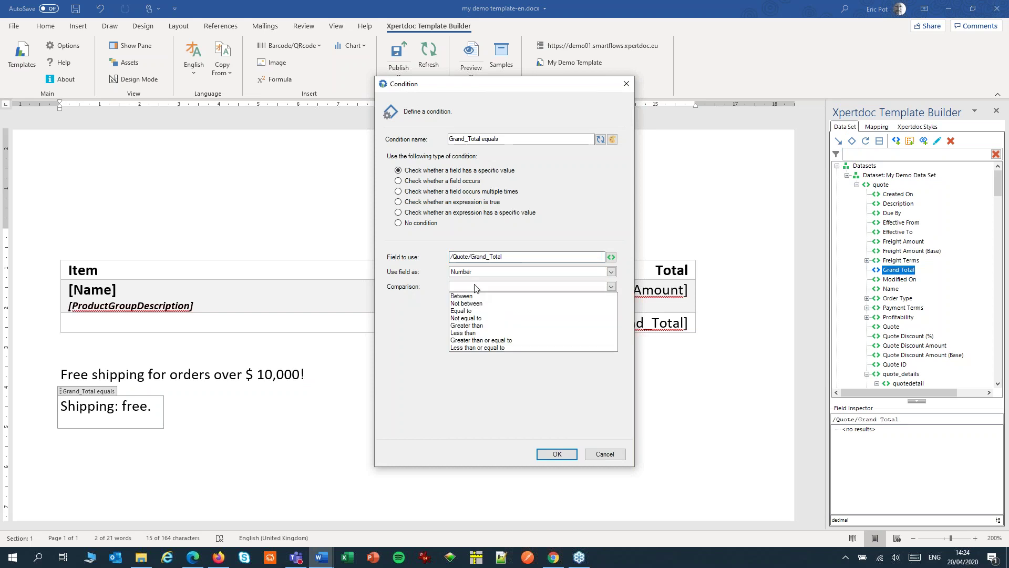
click(480, 340)
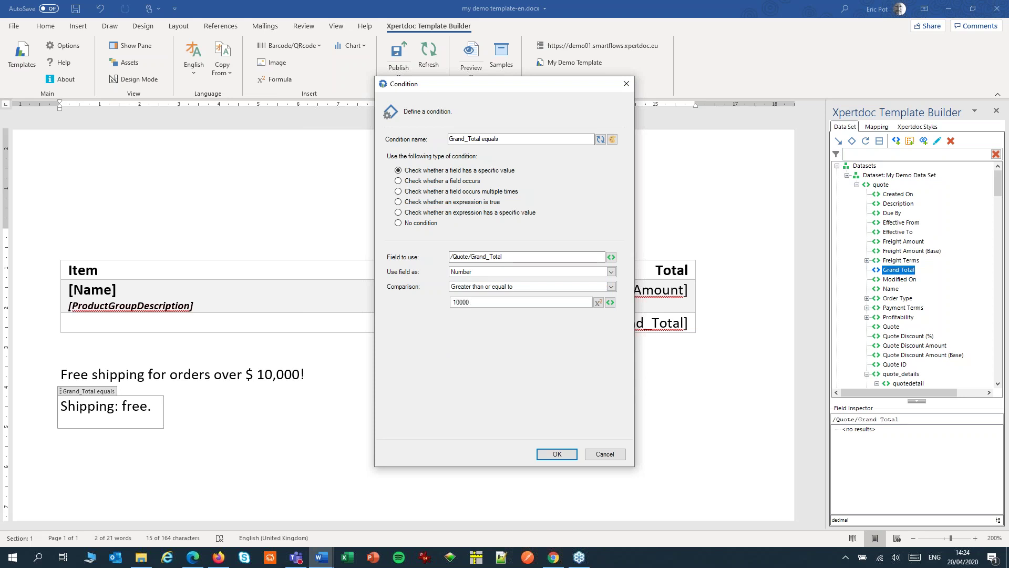
click(556, 454)
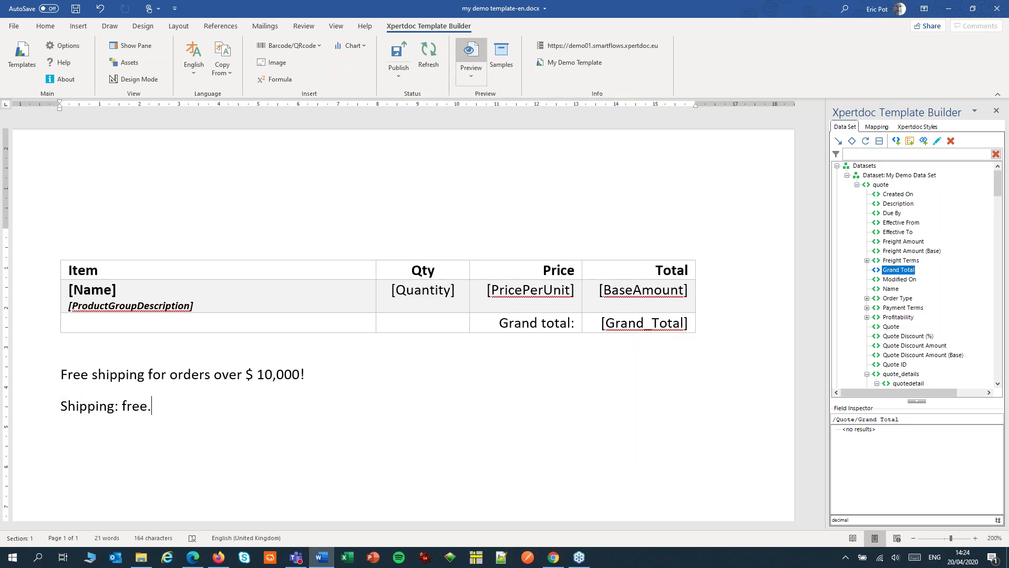
click(471, 58)
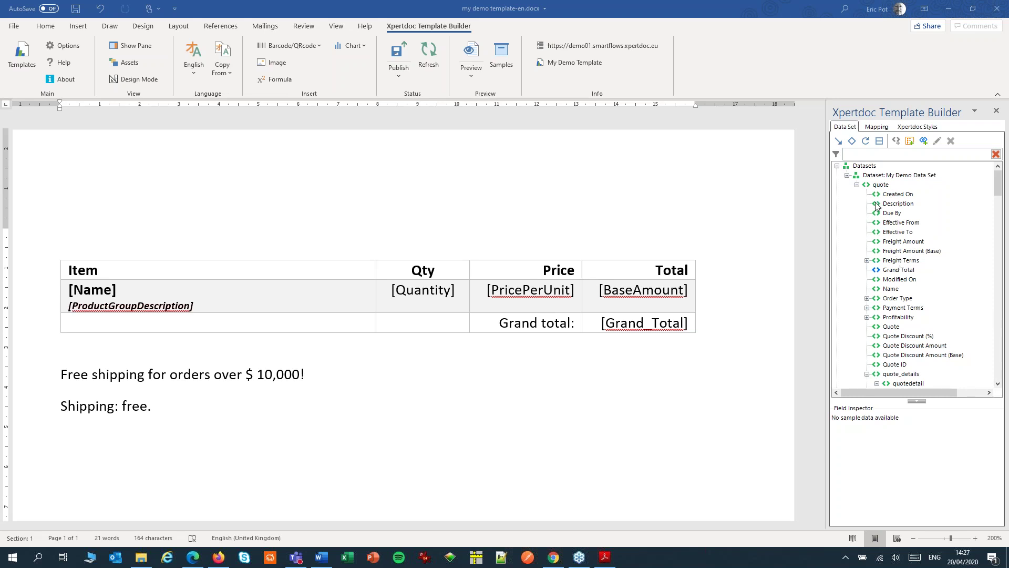
Add a Number pseudo-field named Count panels under quote.
click(886, 185)
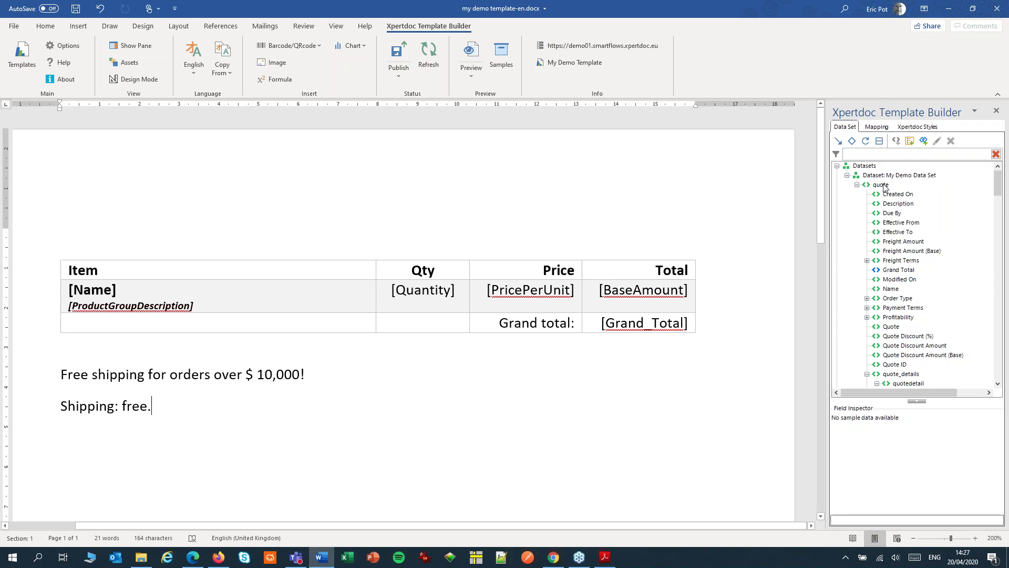
click(897, 142)
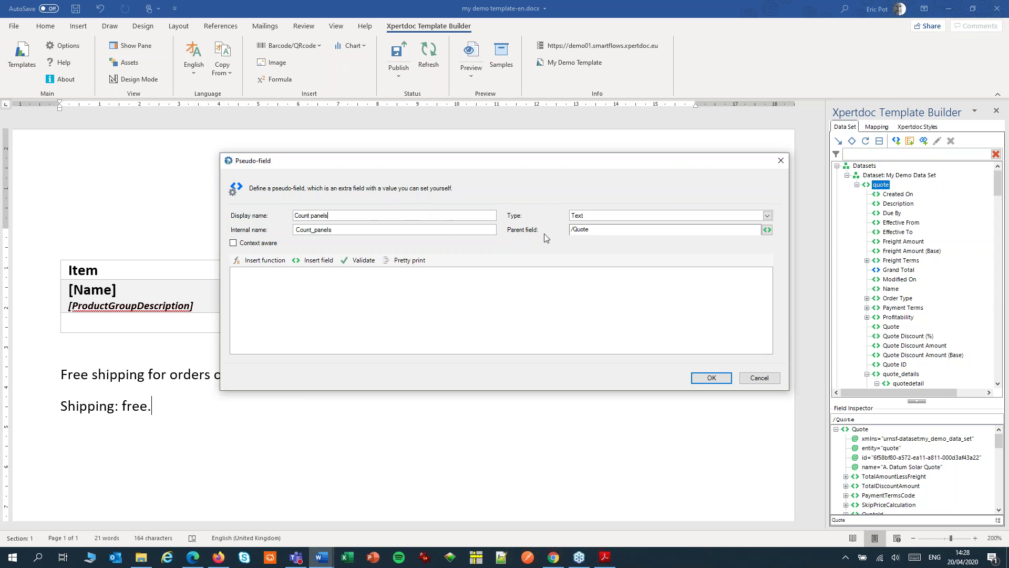
click(589, 216)
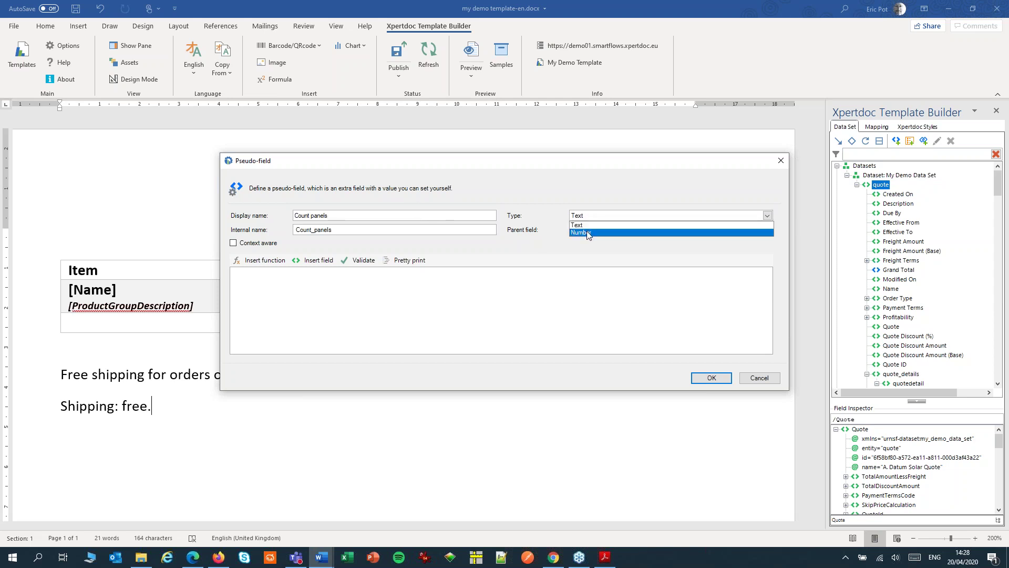
click(590, 233)
Set the Count panels expression to sum(${/Panels/Quantity}) and save the field.
click(453, 302)
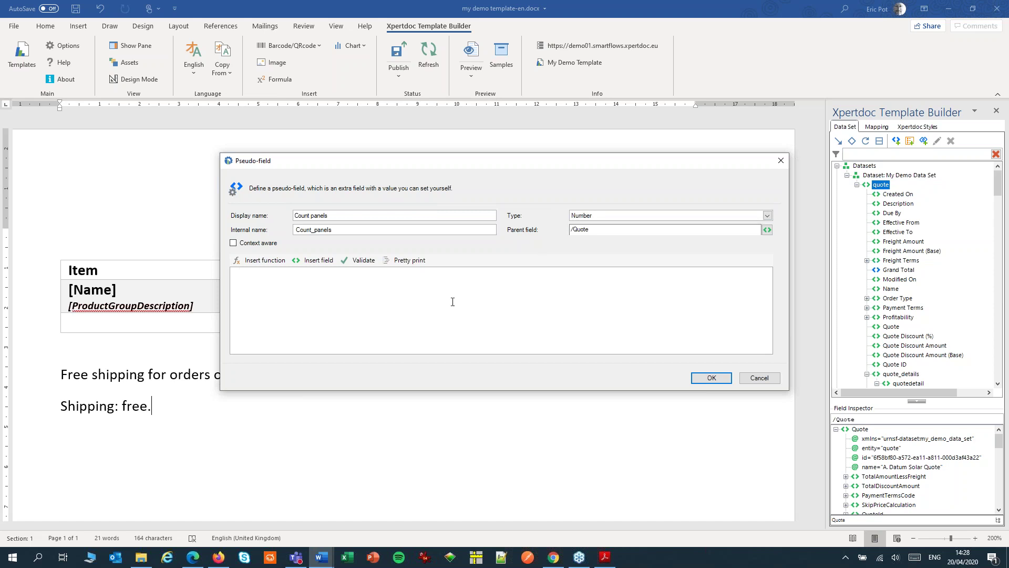
text(sum())
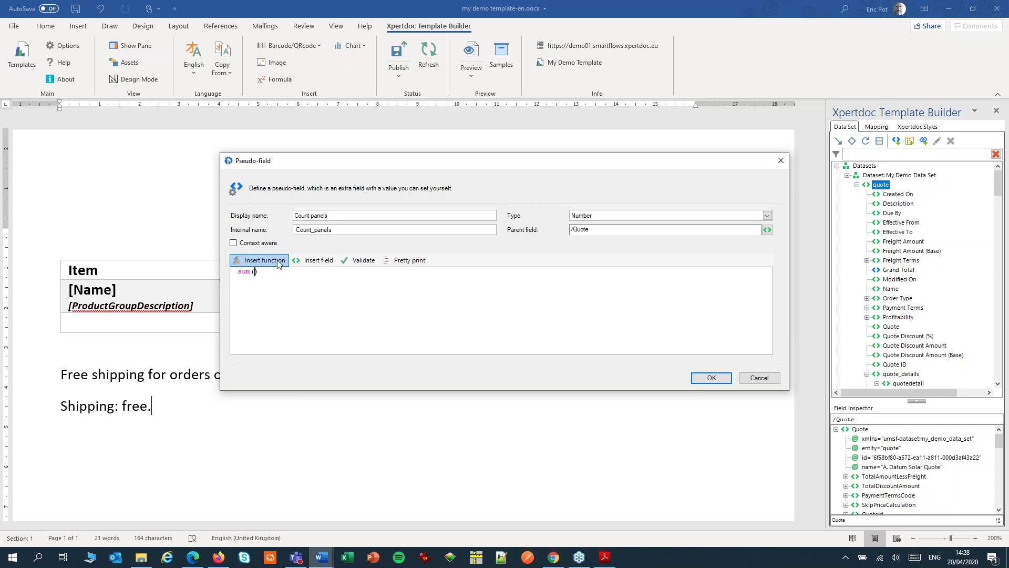
click(303, 263)
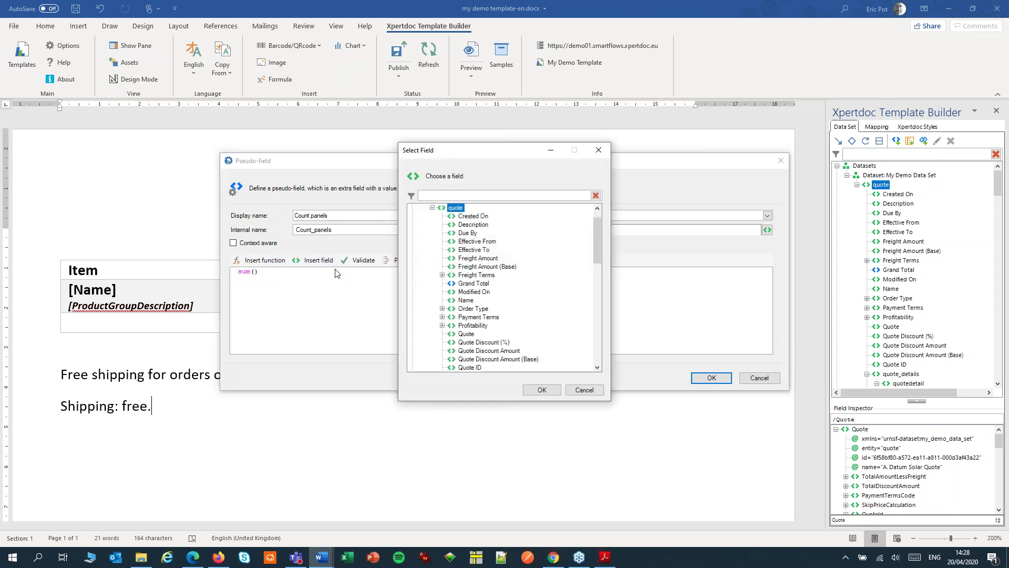
drag(595, 230, 597, 318)
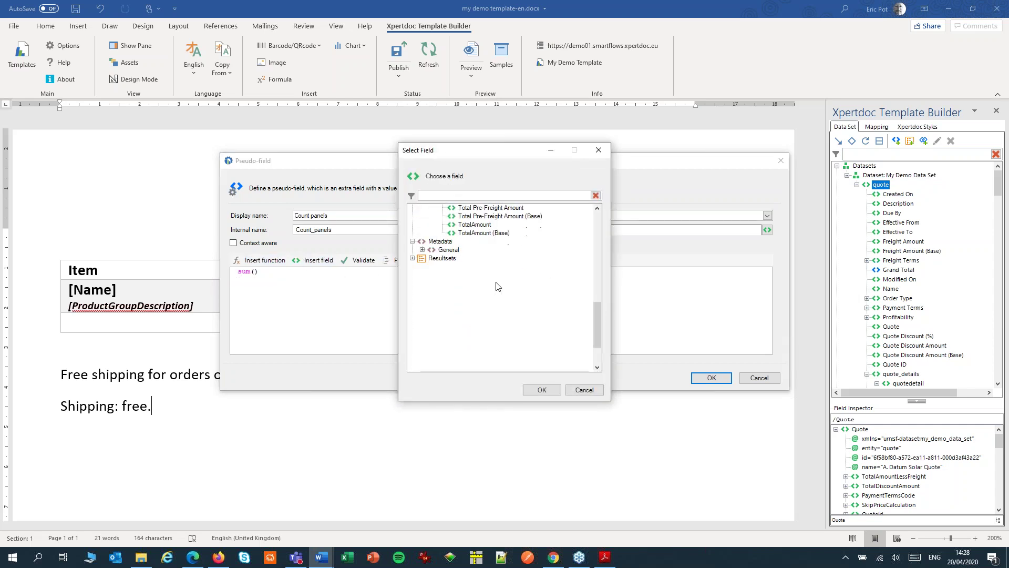
click(413, 258)
click(423, 267)
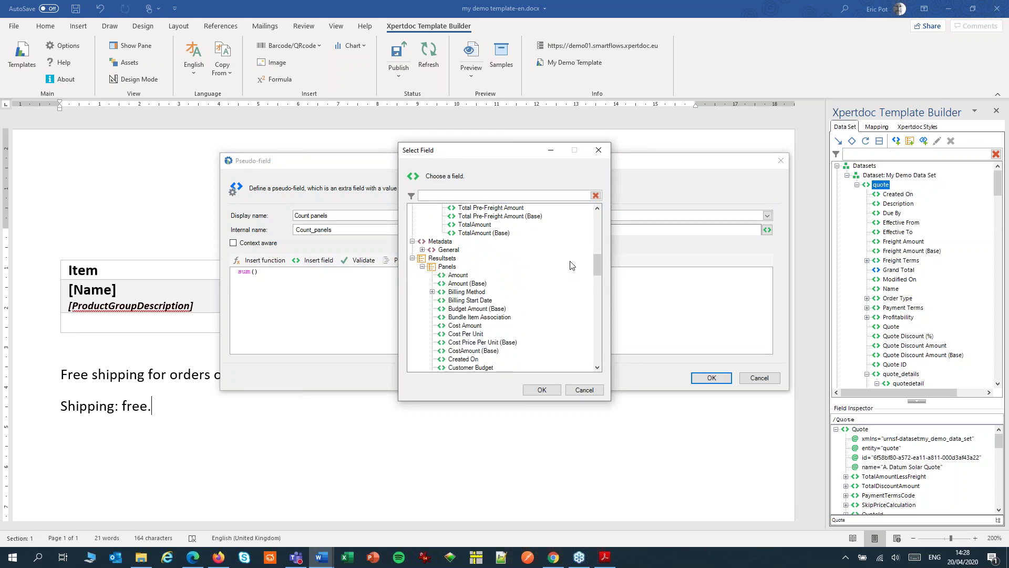
drag(598, 260, 597, 304)
click(465, 284)
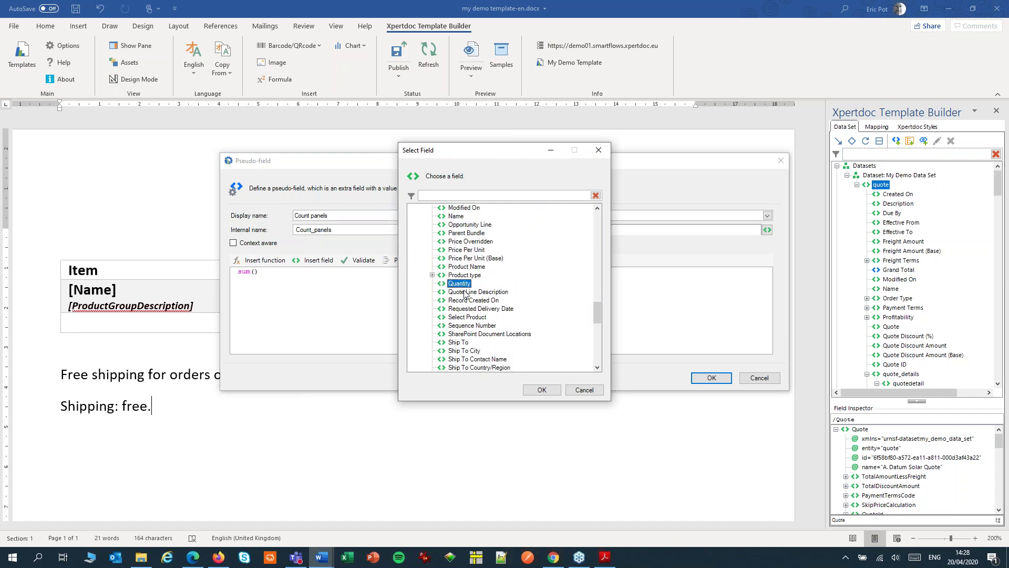
click(542, 390)
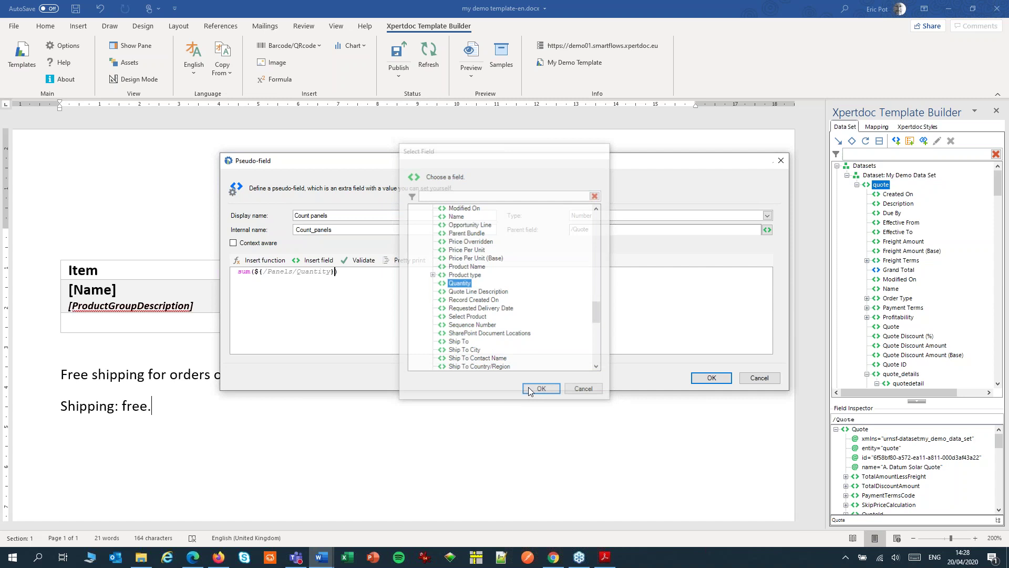
click(712, 378)
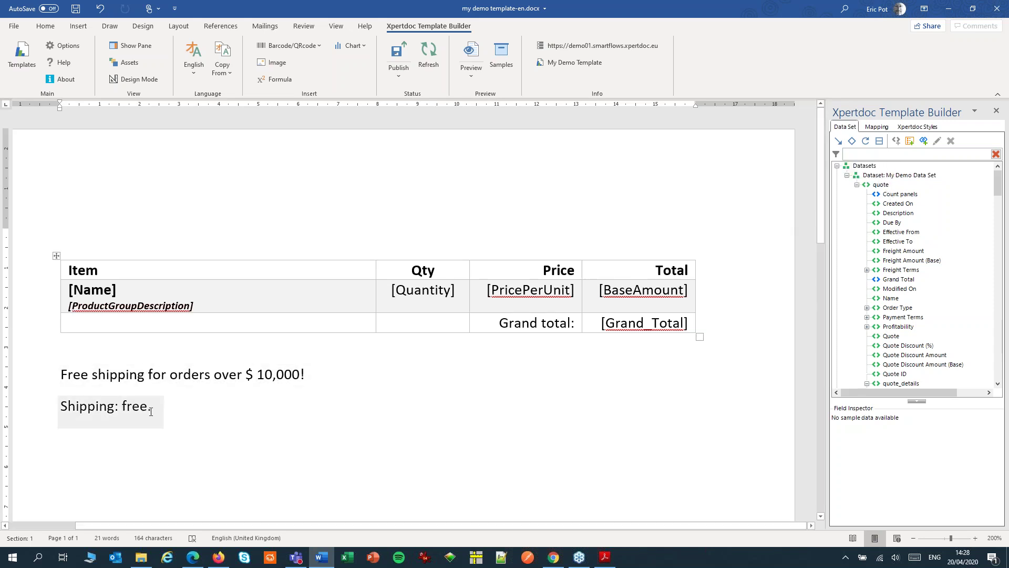
Add a 'Count no. of panels:' line below the shipping line with the Count_panels field.
click(234, 412)
key(Return)
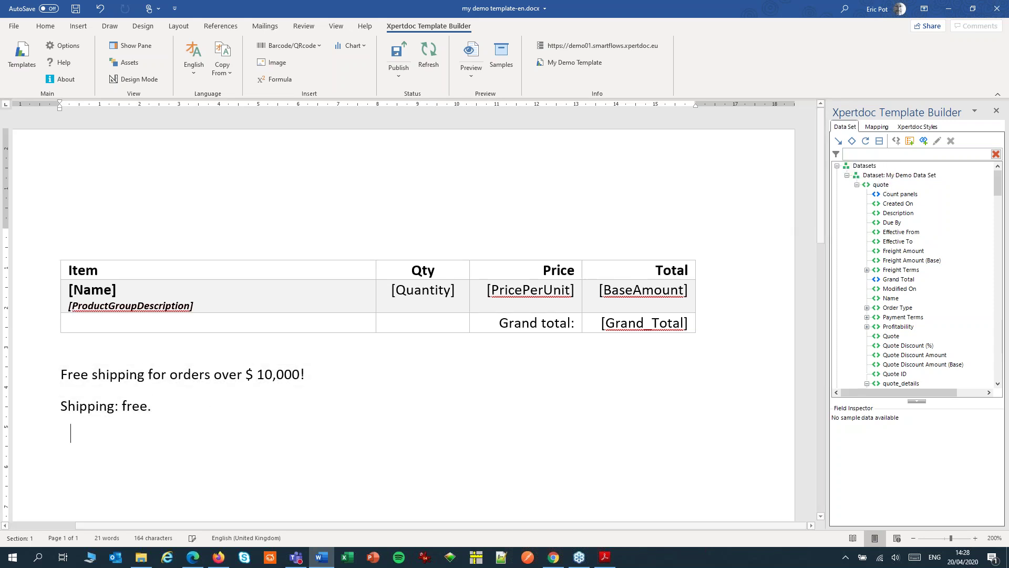
text(Cou)
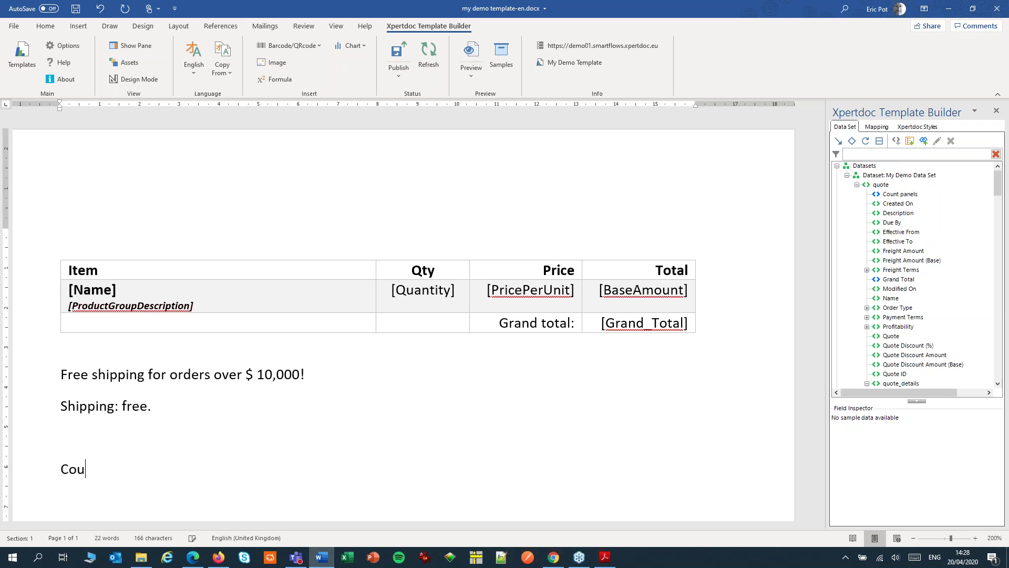
text(nt no. of panels:)
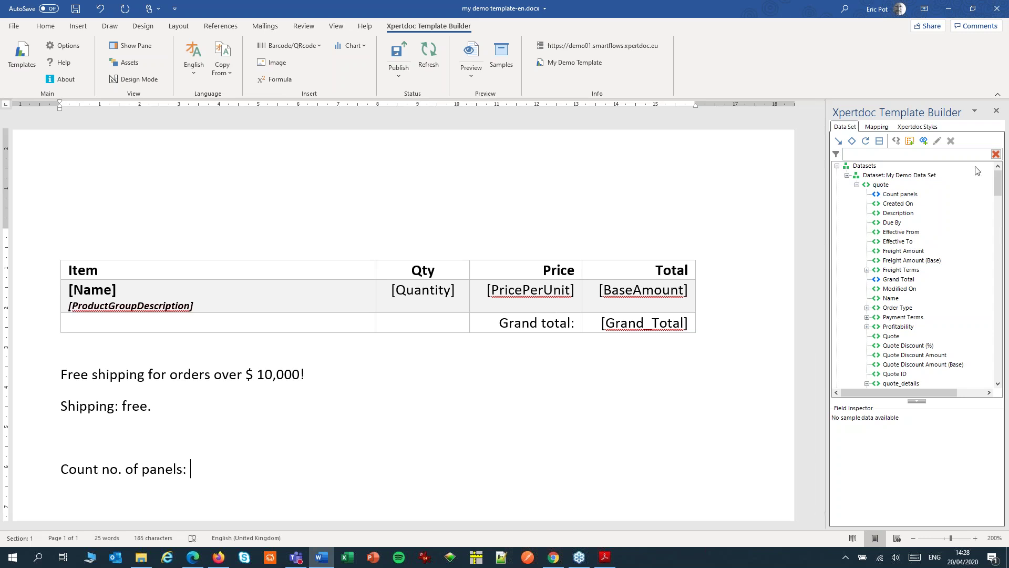
click(897, 194)
drag(897, 195, 210, 467)
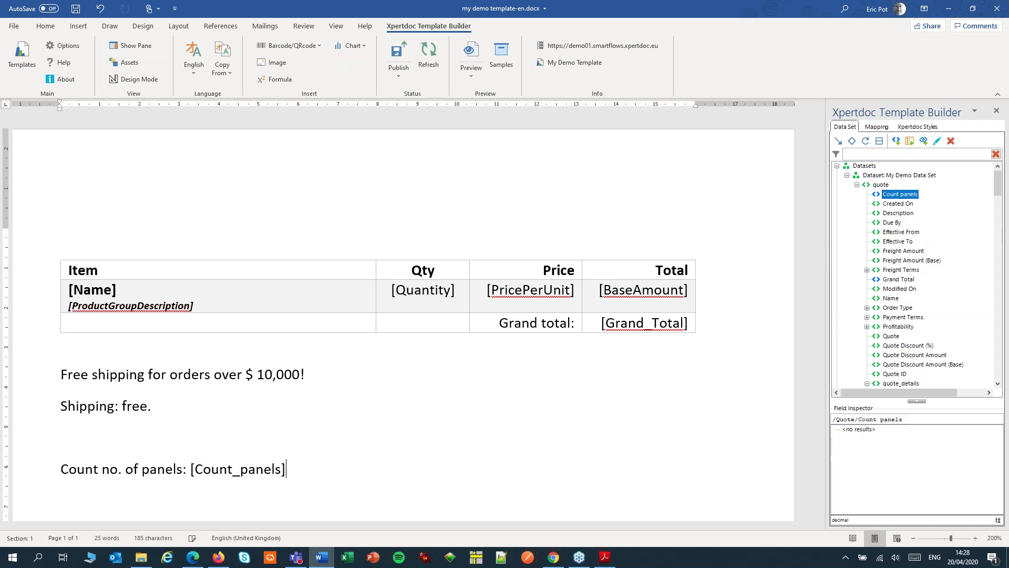
Apply Number Style to the Count_panels field.
click(248, 469)
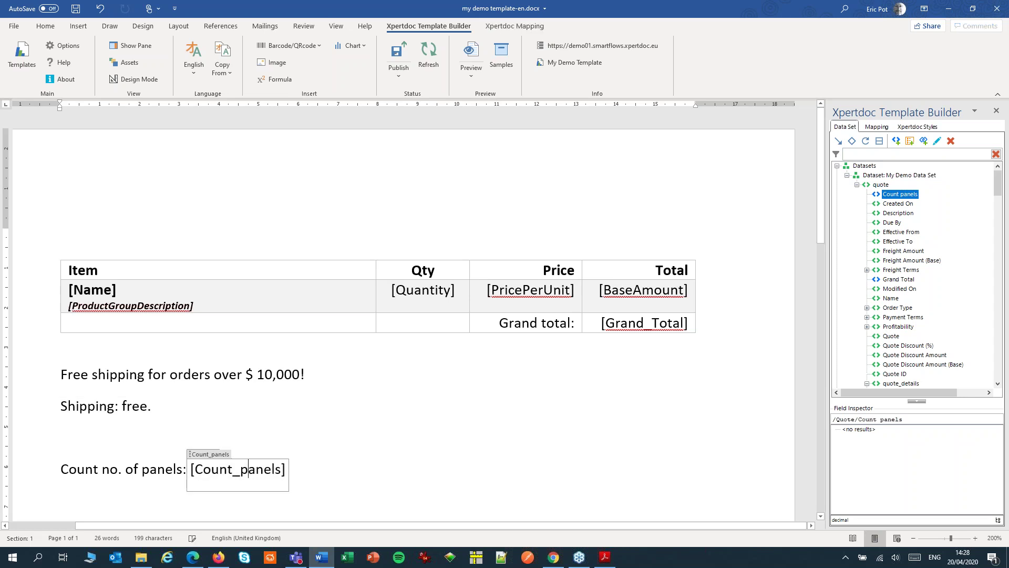
right_click(249, 469)
click(287, 460)
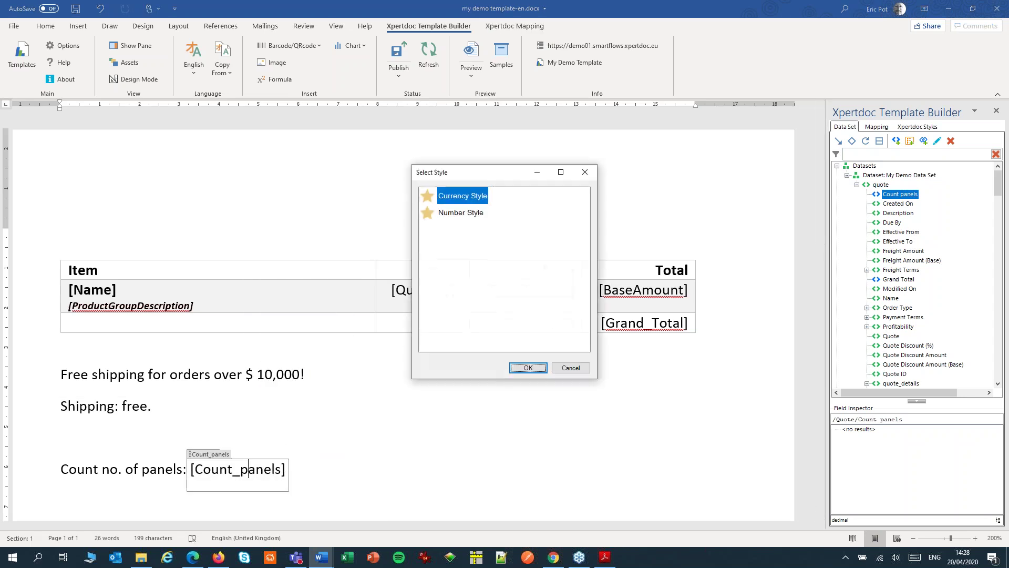
click(440, 212)
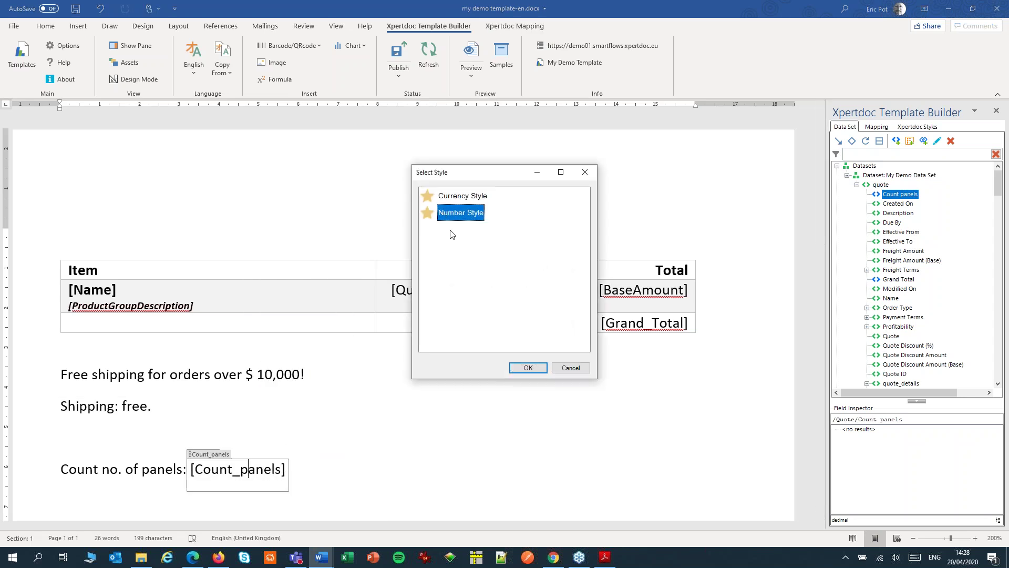
click(526, 368)
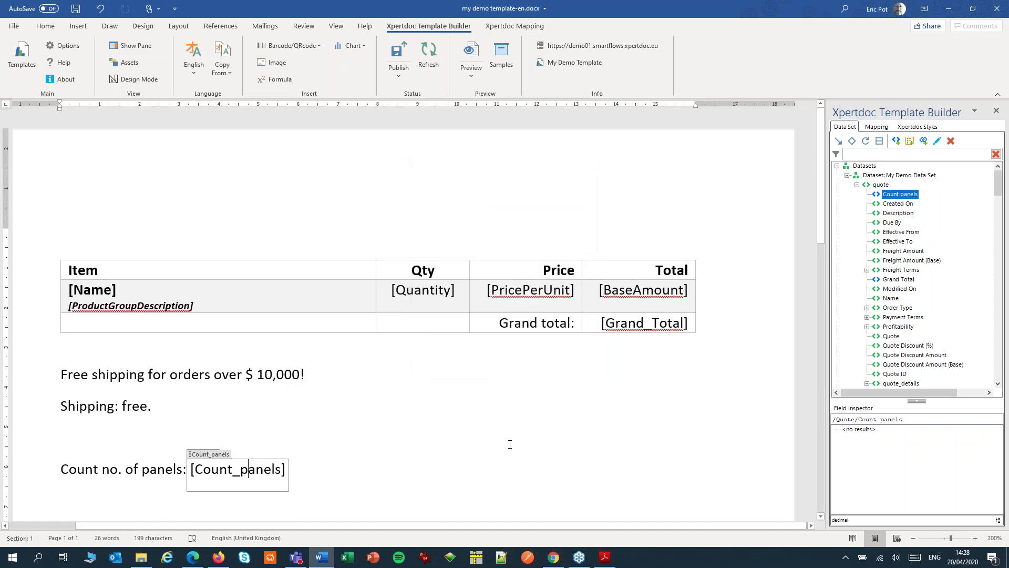
Preview the quote as PDF (Grand total $9,000.00, 12 panels), then close Acrobat Reader.
click(471, 51)
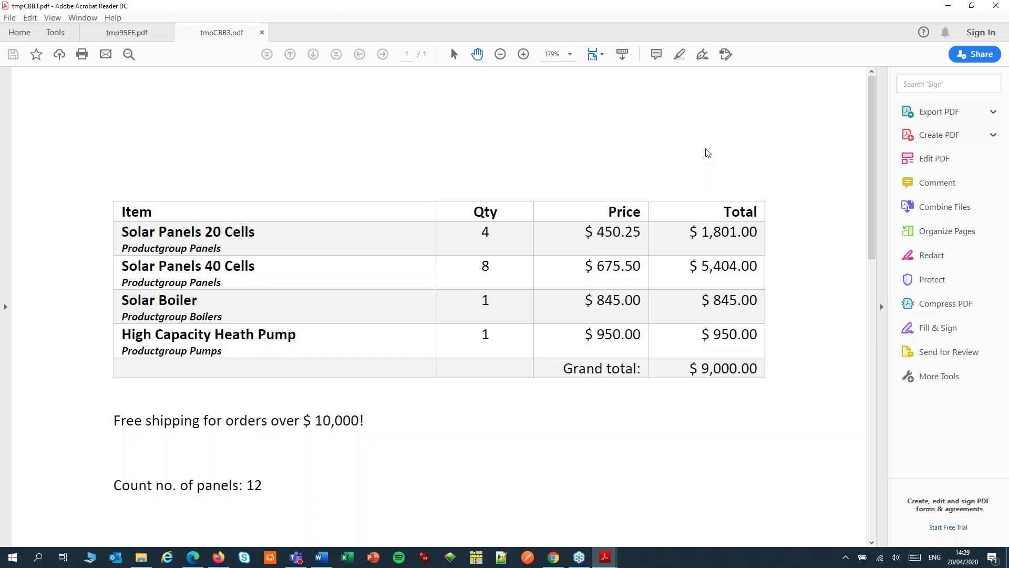
click(995, 7)
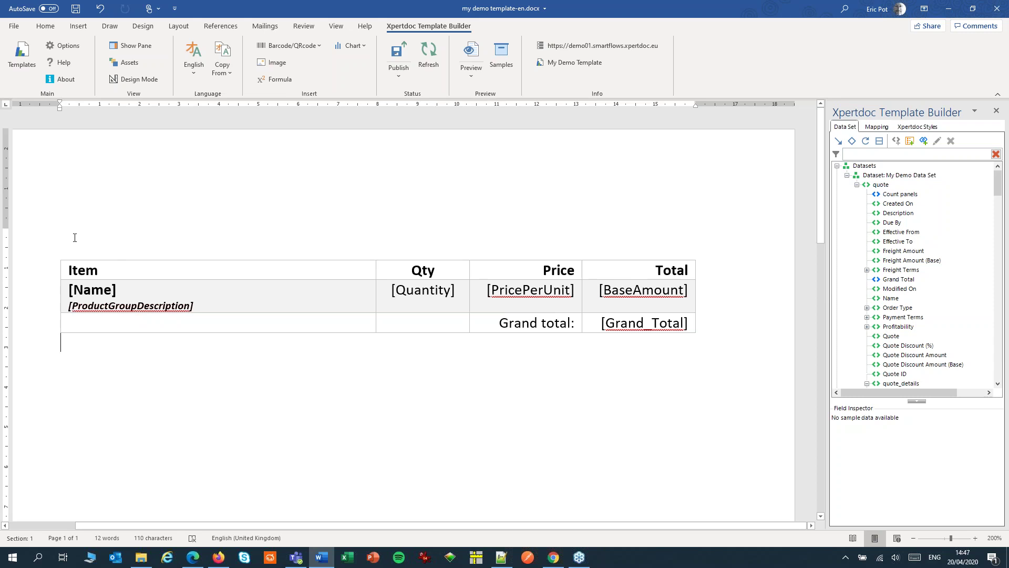
Group the item table by the product Description field.
drag(84, 277, 89, 357)
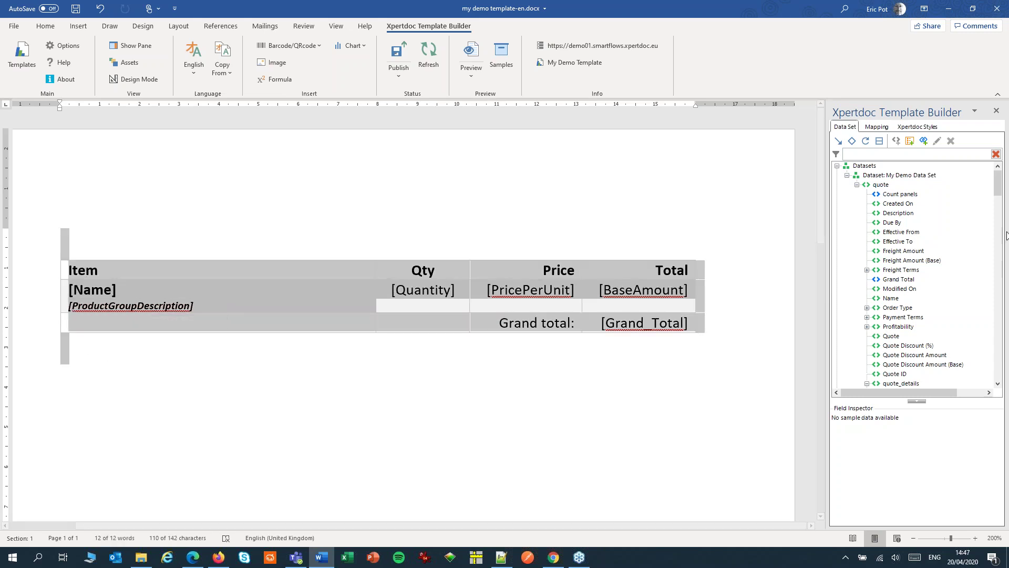
drag(999, 181, 999, 231)
click(937, 231)
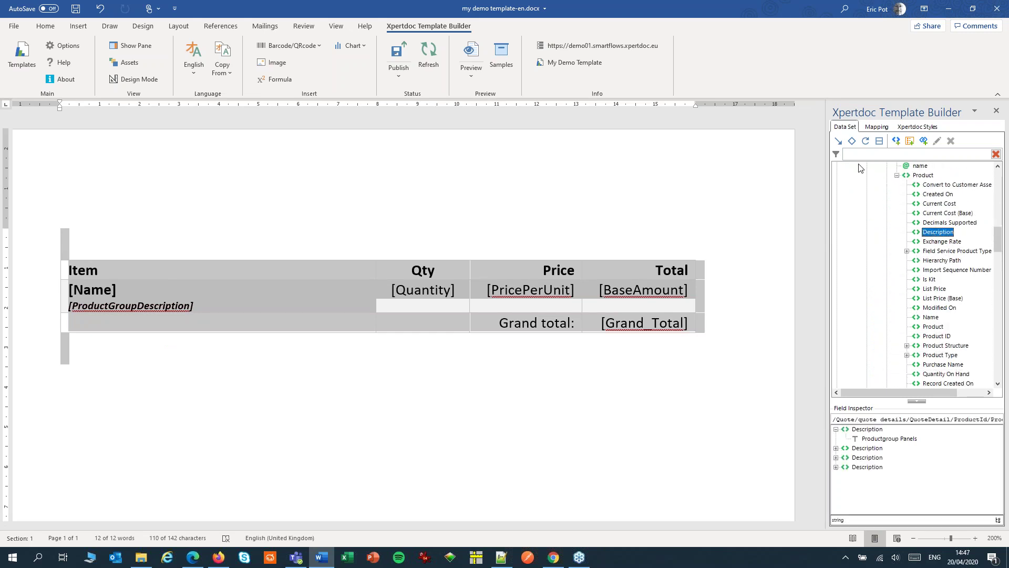
click(886, 144)
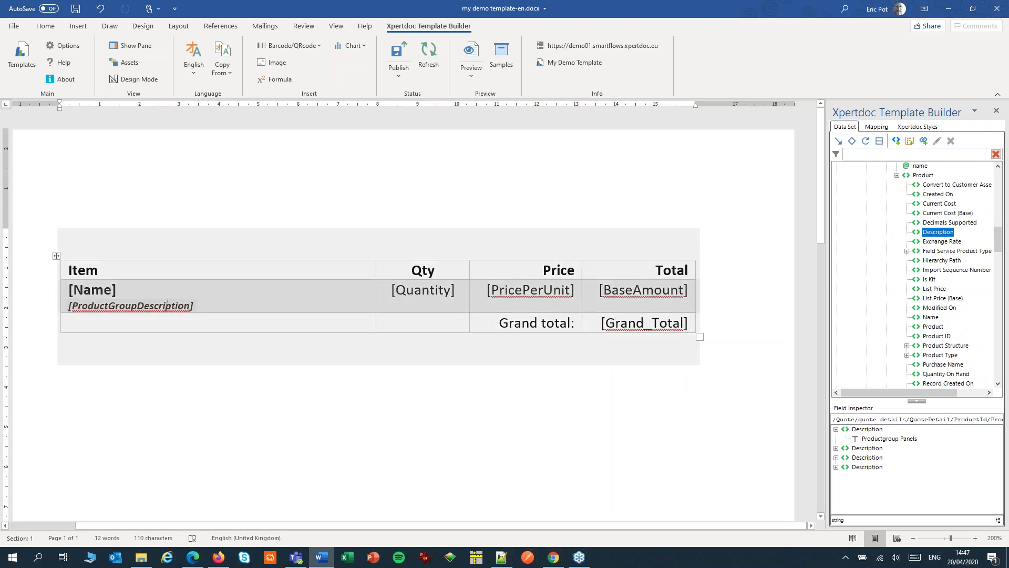
Move [ProductGroupDescription] above the table as a Heading 1 title and preview the PDF.
click(87, 300)
drag(87, 293, 107, 241)
click(107, 235)
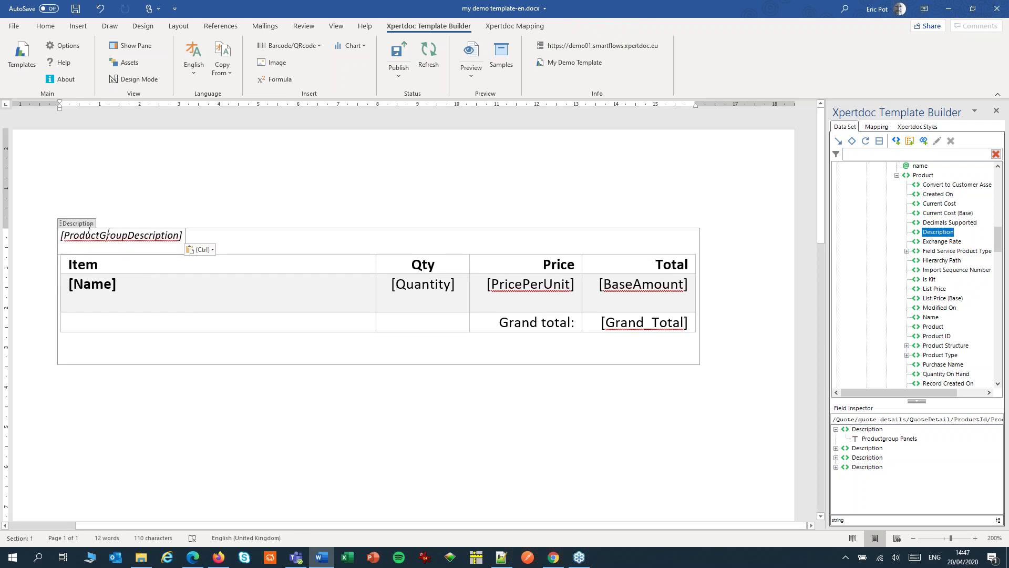
click(45, 26)
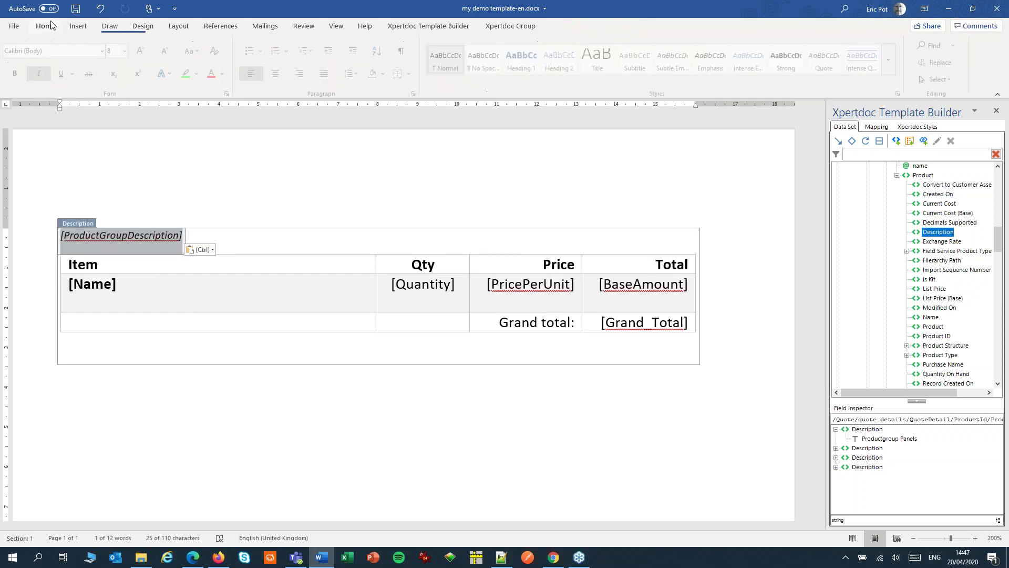
click(530, 60)
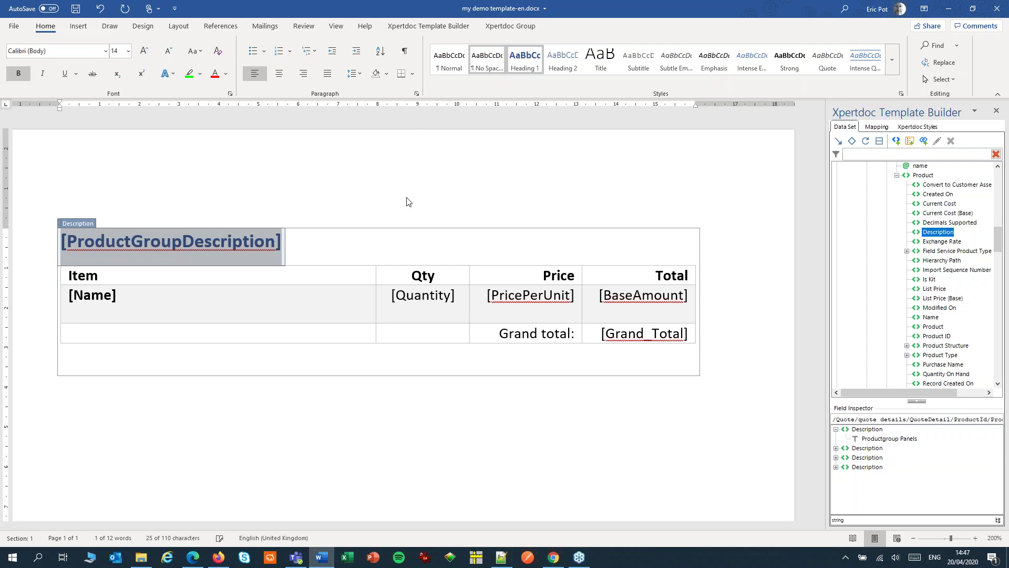
click(441, 29)
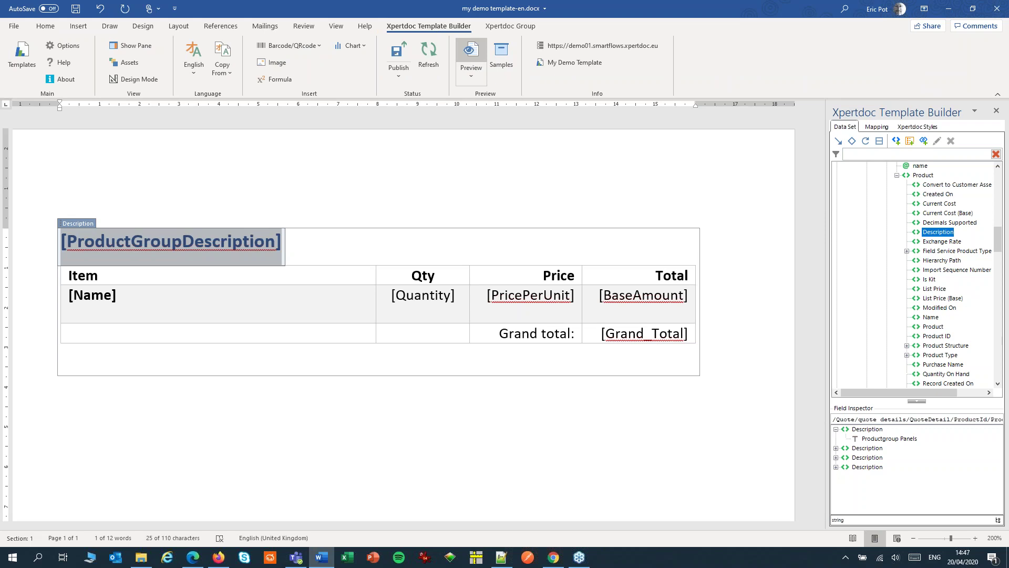
click(471, 59)
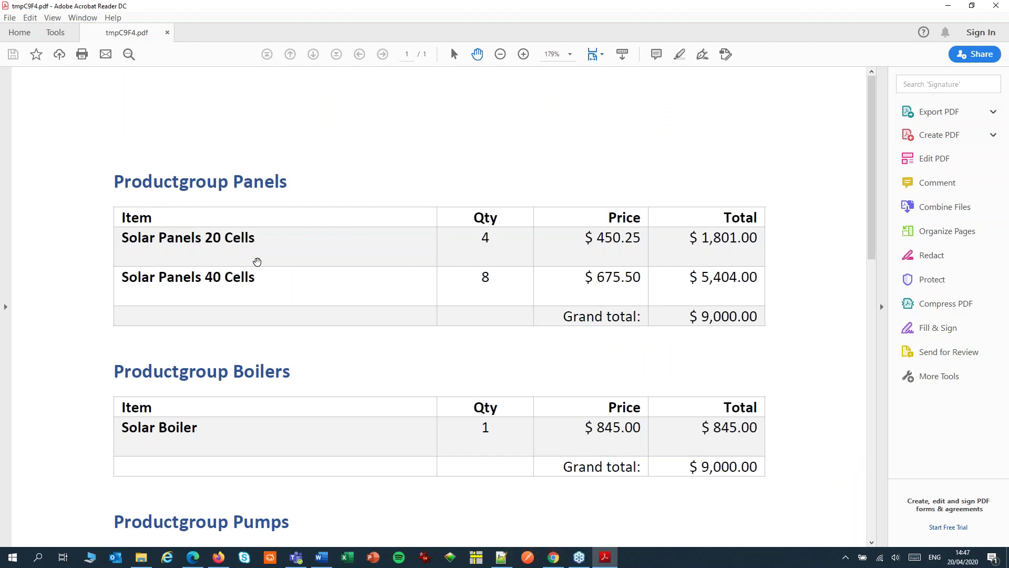
Review the Panels, Boilers and Pumps tables in the PDF, then close Acrobat Reader.
scroll(253, 258, down, 3)
scroll(495, 311, down, 1)
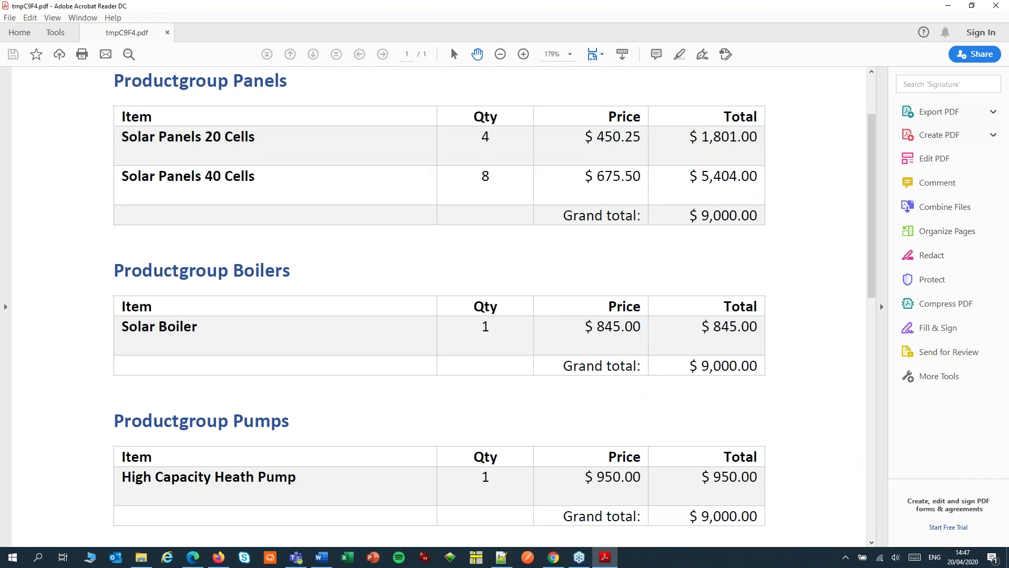
scroll(273, 238, up, 2)
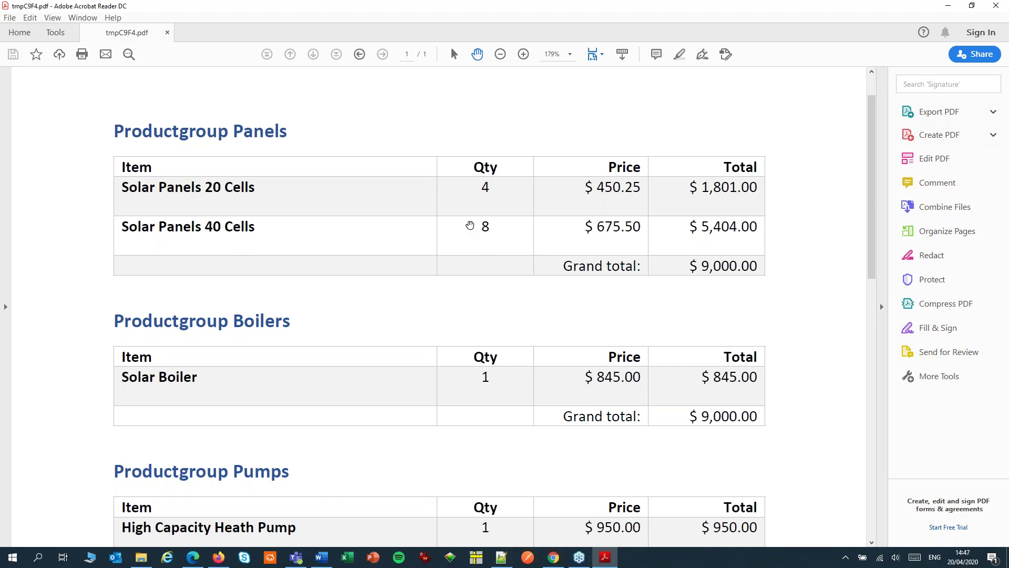
click(996, 8)
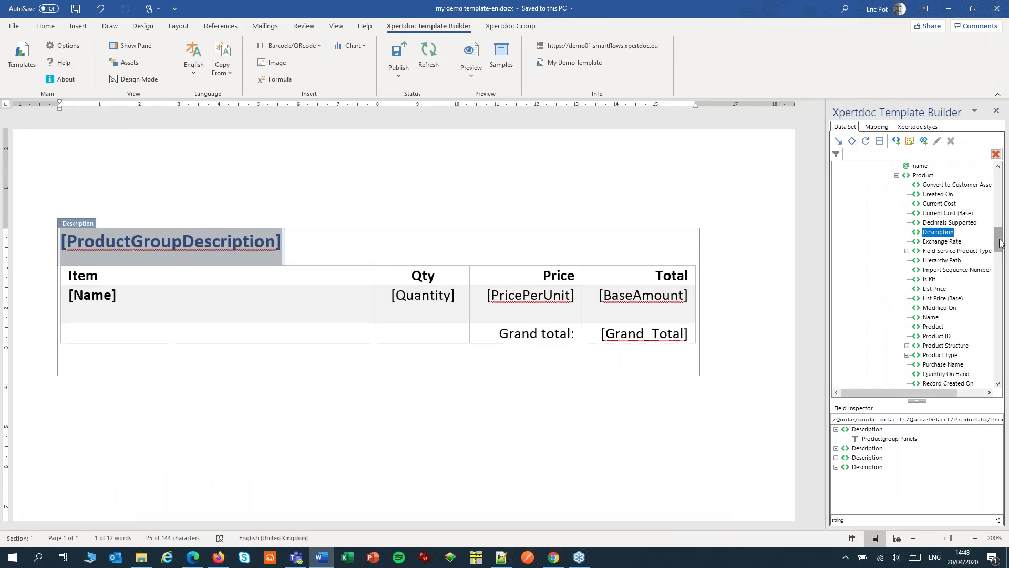
Tick Context aware on the Grand Total BaseAmount-sum pseudo-field so it totals per product group.
drag(999, 243, 998, 184)
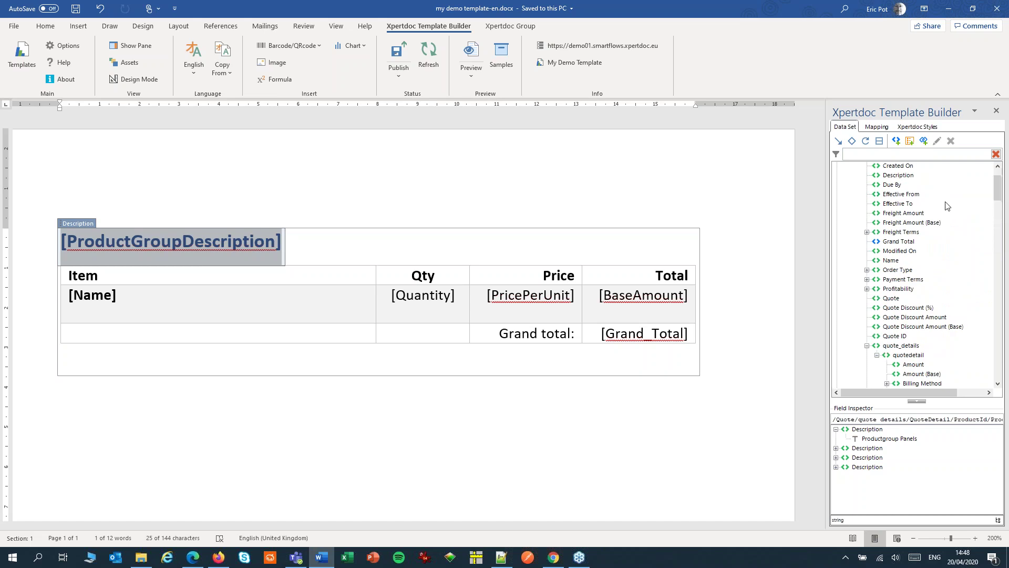
click(899, 243)
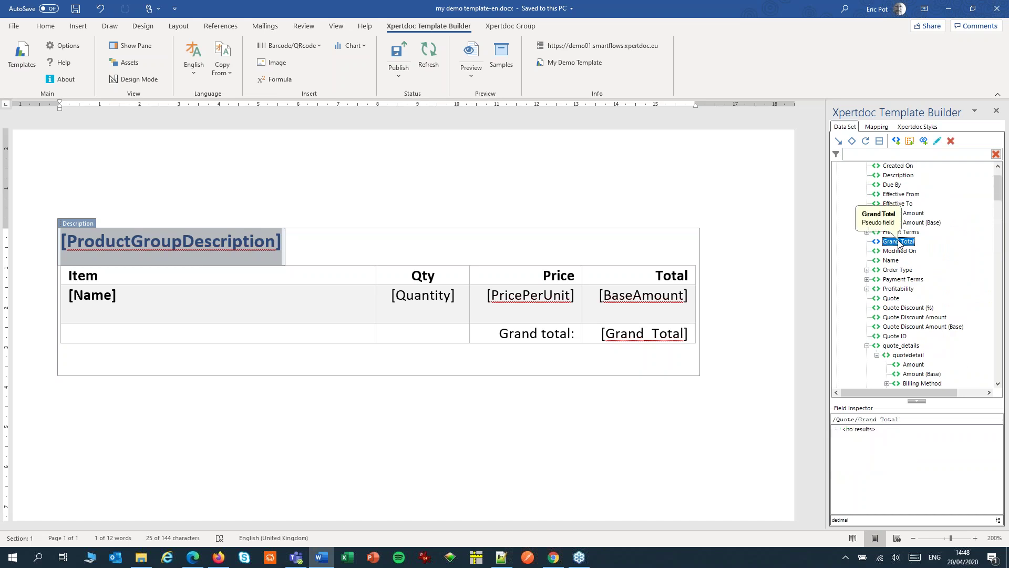
click(937, 141)
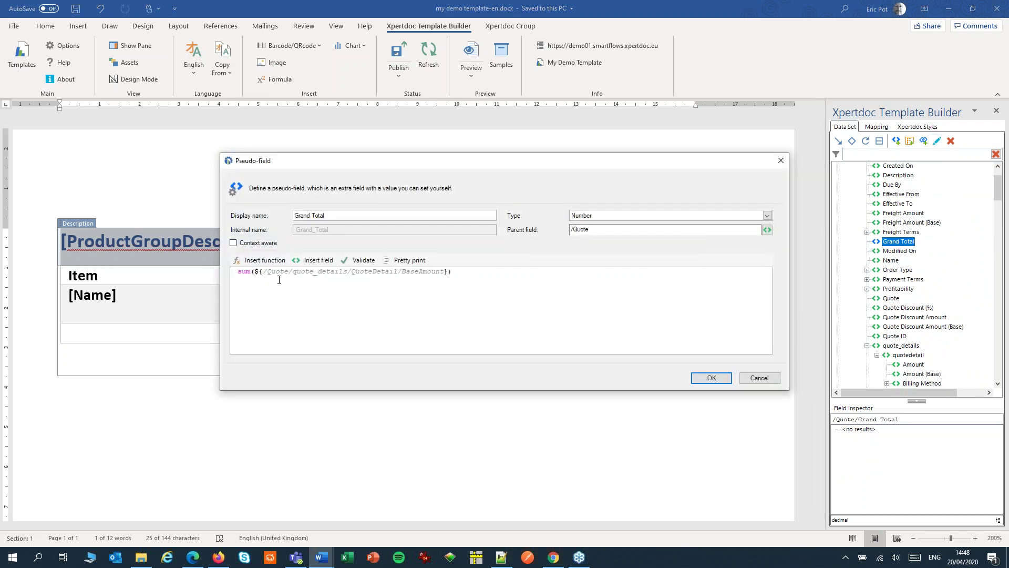
click(233, 244)
click(698, 379)
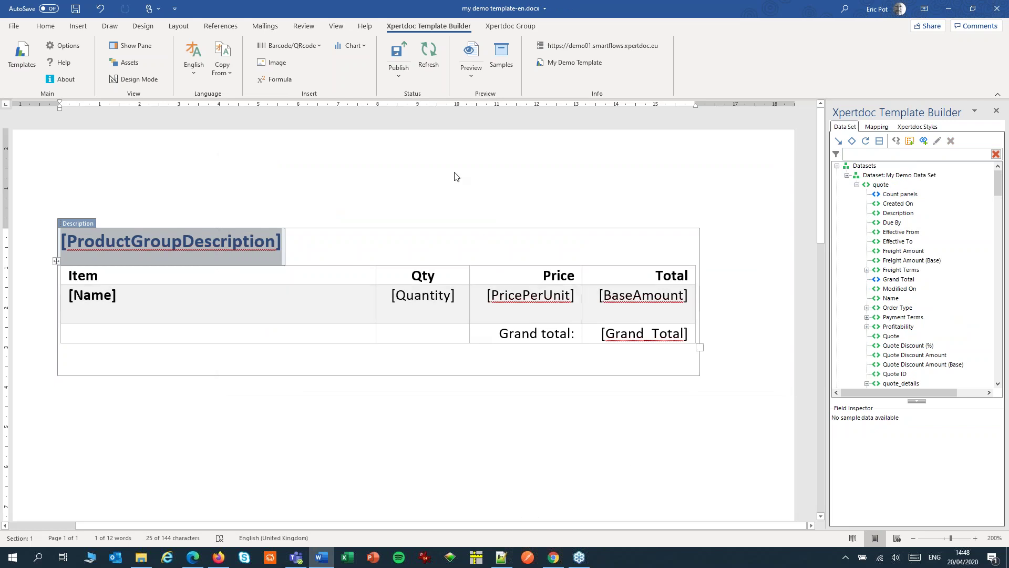
Preview the quote as PDF and verify group totals: Panels $7,205.00, Boilers $845.00, Pumps $950.00.
click(476, 57)
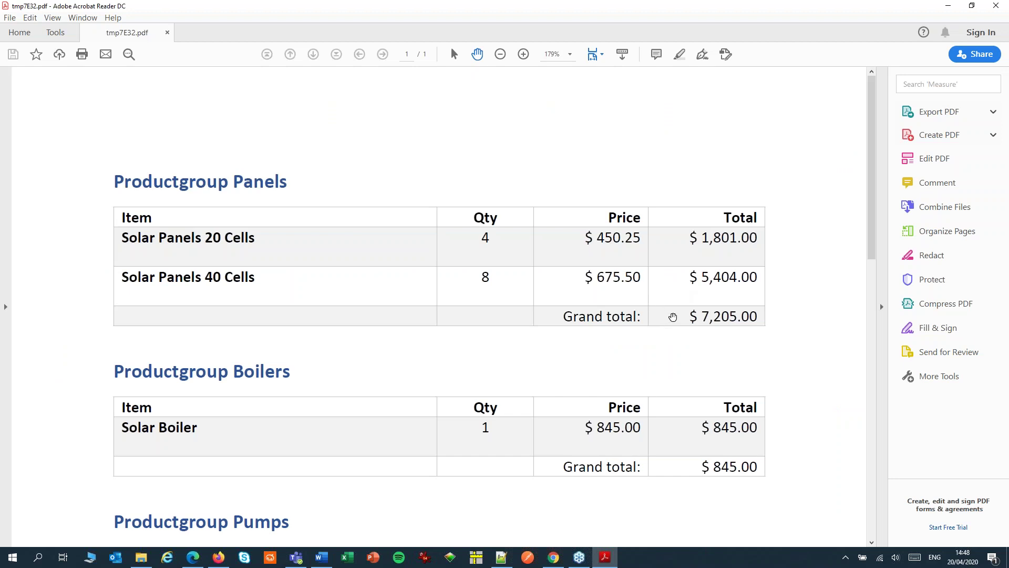
scroll(677, 313, down, 1)
scroll(677, 313, down, 5)
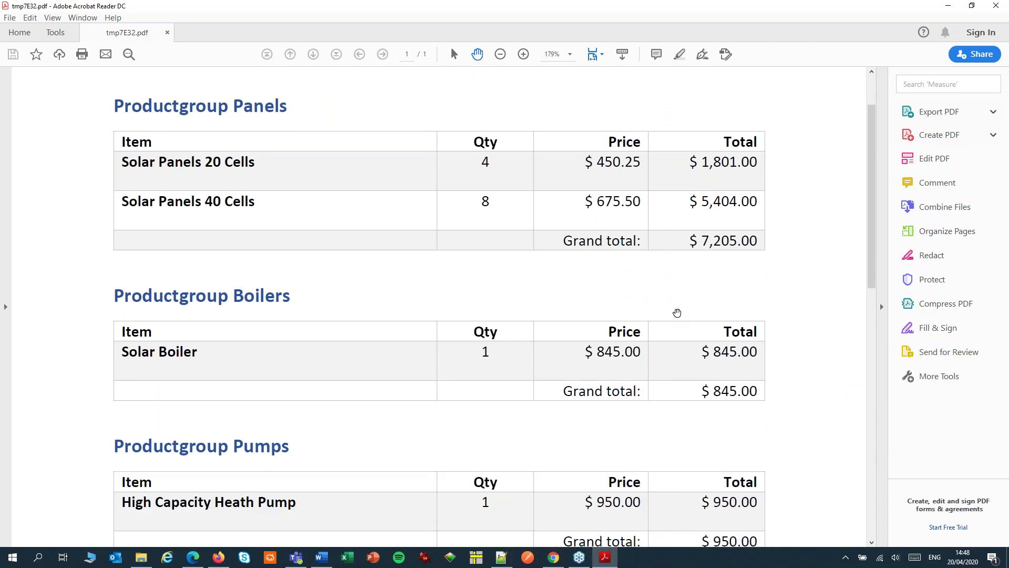